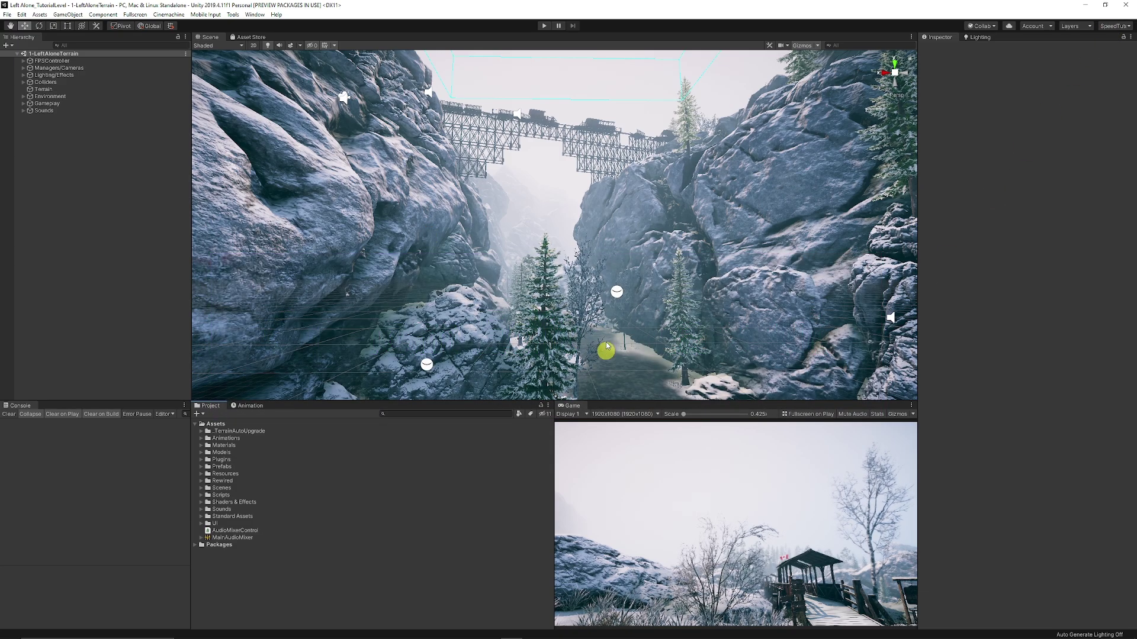
- Open the Layout dropdown at the top right to list the saved editor layouts
{"action": "left_click", "coordinate": [1109, 27]}
- Apply the Default layout, then move the Console to the left column and under Scene, and return it beside Project
{"action": "left_click", "coordinate": [1064, 56]}
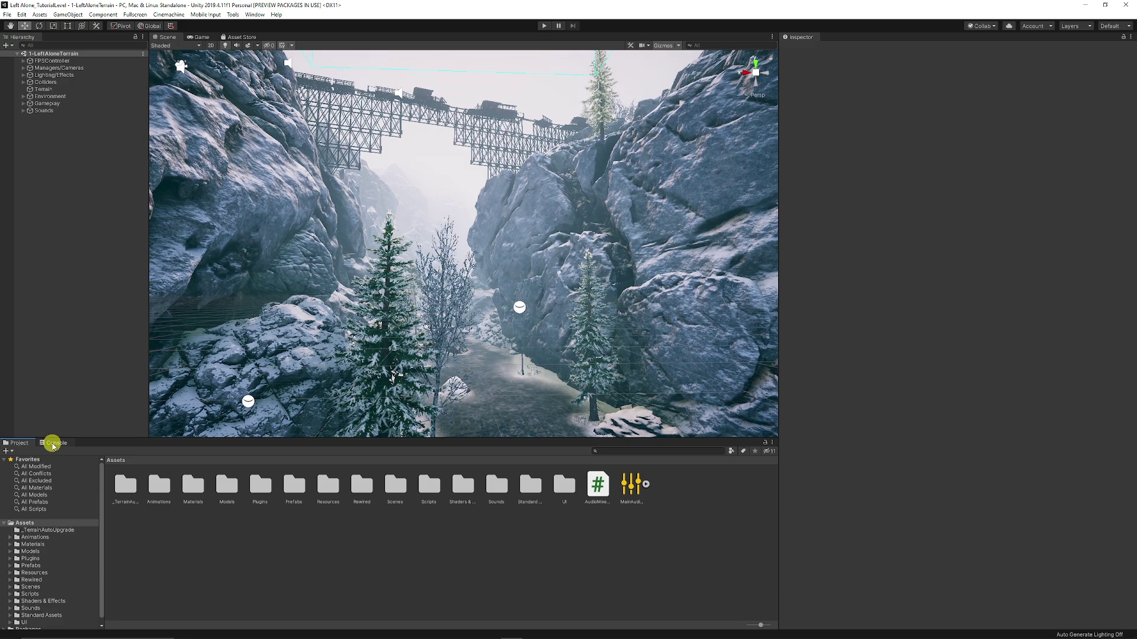
{"action": "left_click_drag", "start_coordinate": [53, 445], "coordinate": [84, 431]}
{"action": "left_click_drag", "start_coordinate": [78, 299], "coordinate": [286, 347]}
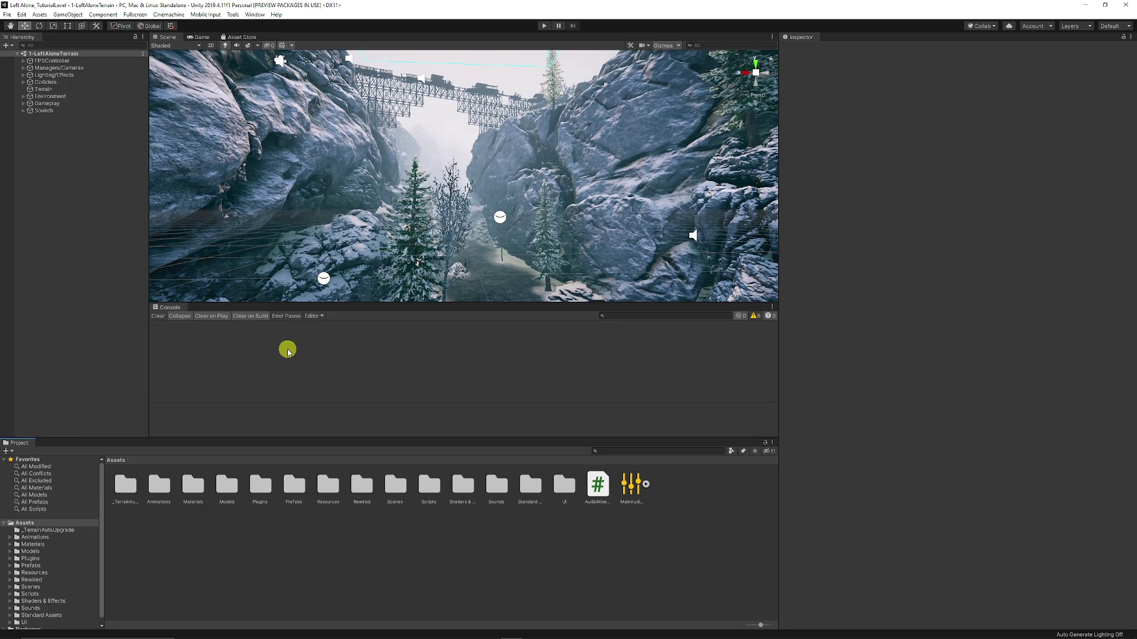
{"action": "left_click_drag", "start_coordinate": [170, 308], "coordinate": [72, 450]}
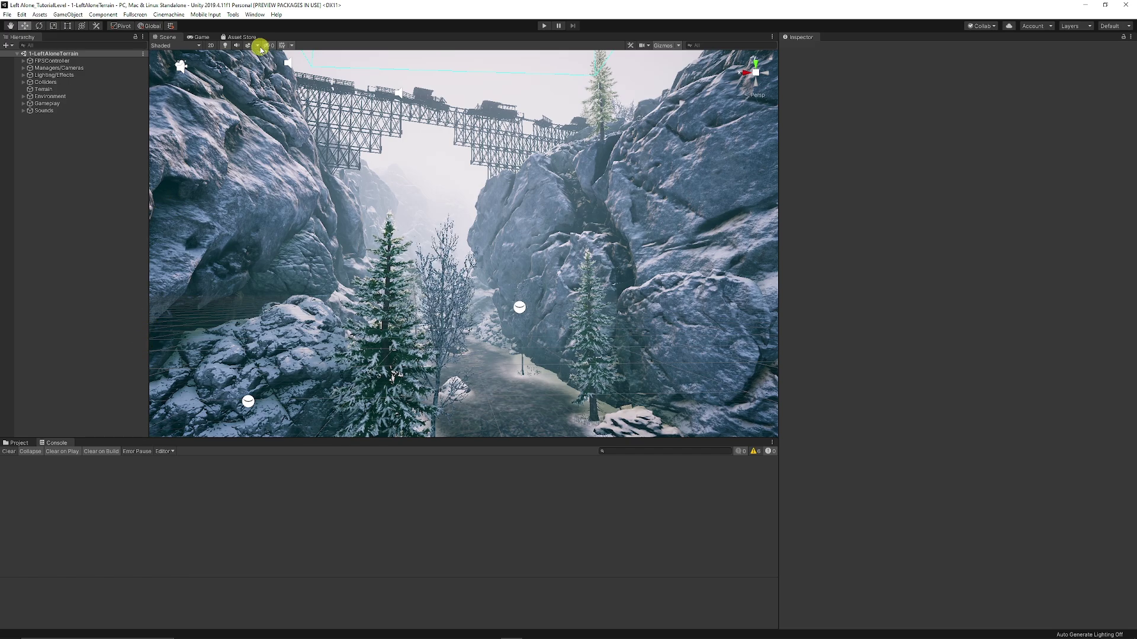
- Browse the Window menu's General, Rendering and 2D submenus, then close it without choosing anything
{"action": "left_click", "coordinate": [253, 15]}
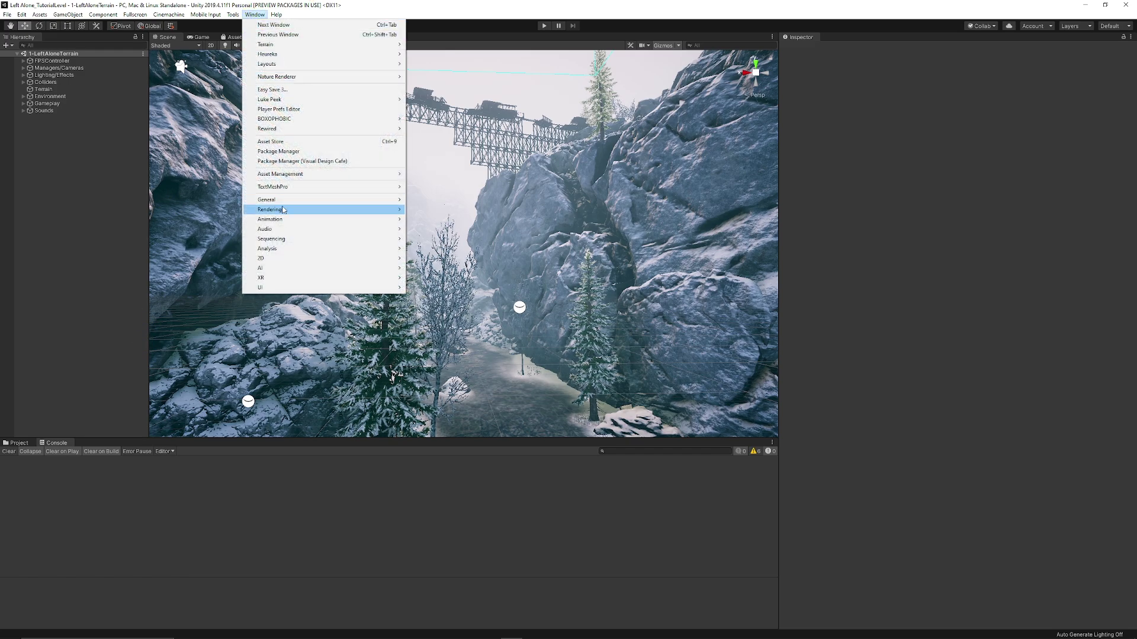
{"action": "mouse_move", "coordinate": [282, 202]}
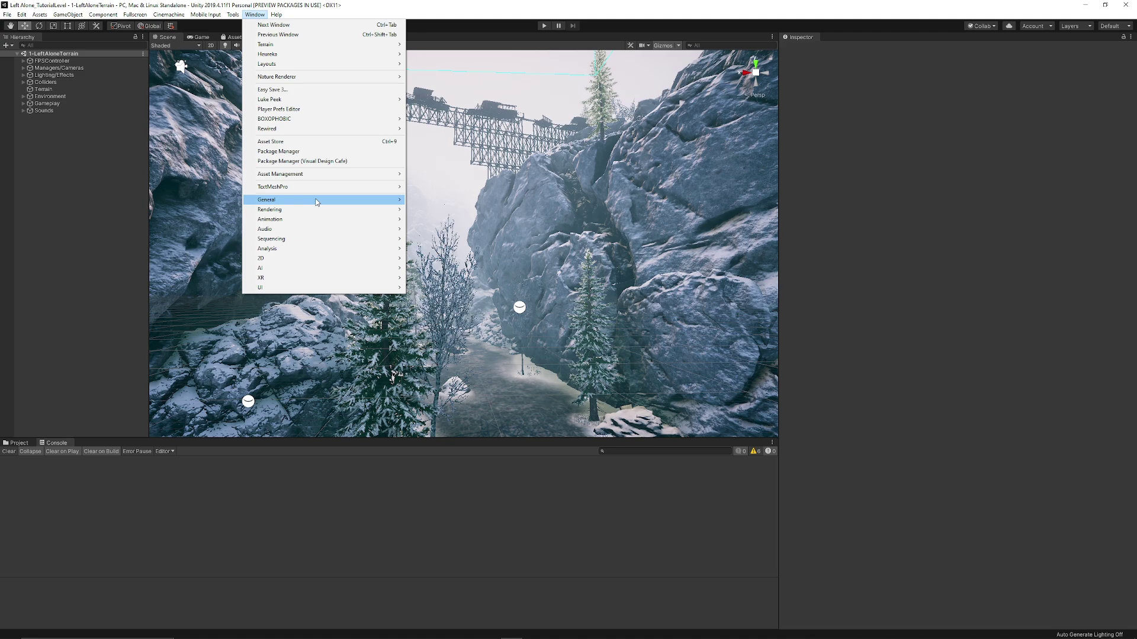
{"action": "mouse_move", "coordinate": [317, 211]}
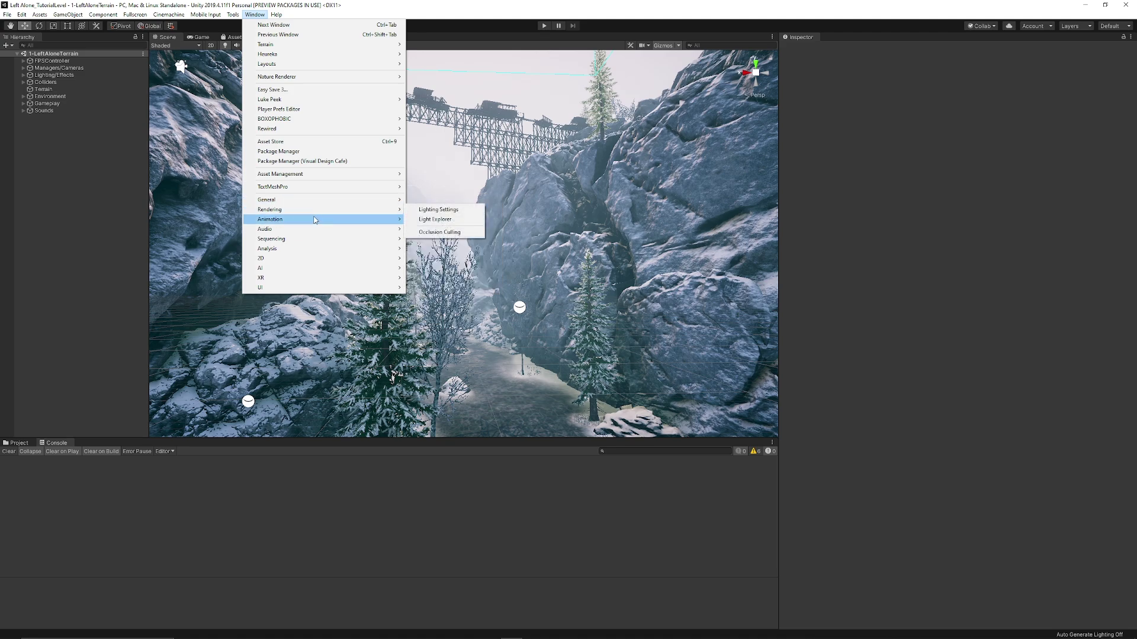
{"action": "mouse_move", "coordinate": [284, 260]}
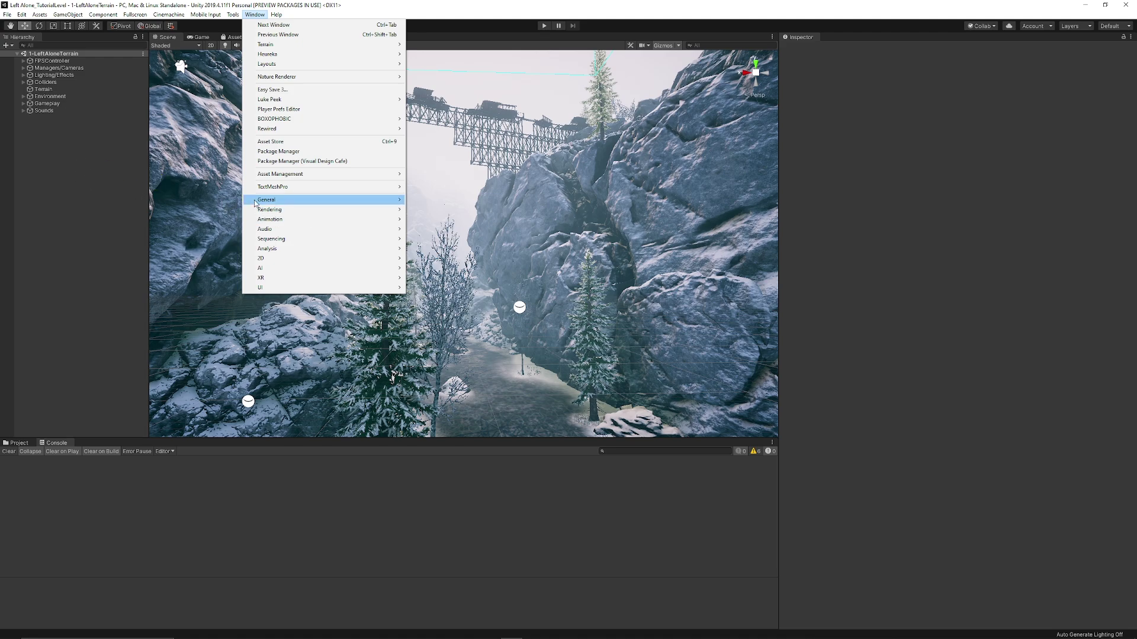
{"action": "left_click", "coordinate": [112, 232]}
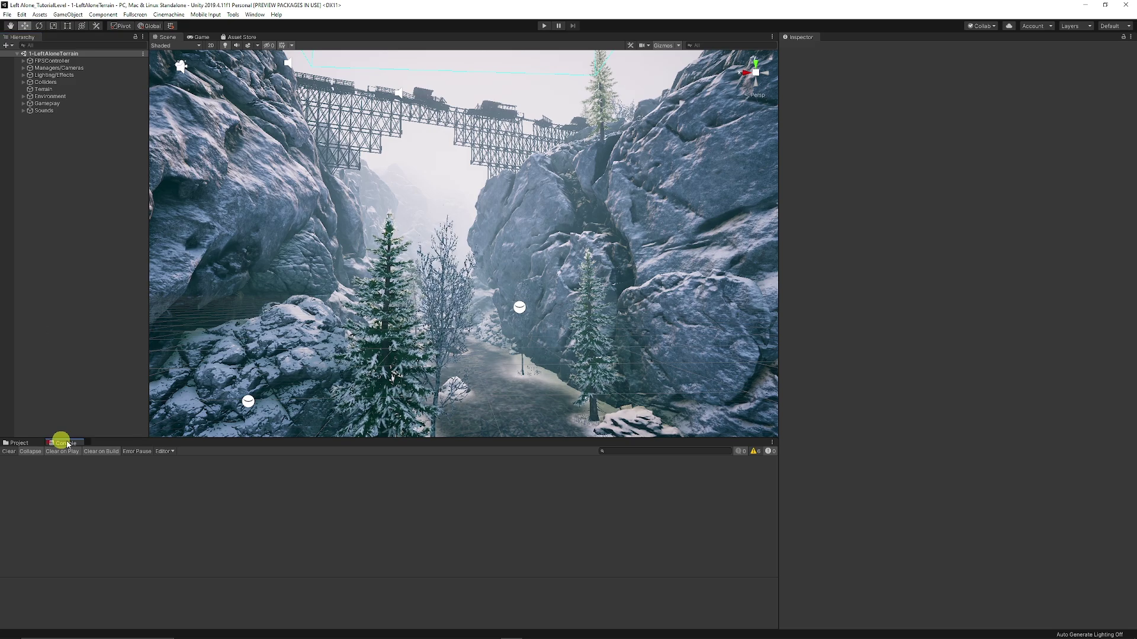
- Dock the Console alone at the bottom left and drag the splitter to widen the Project panel
{"action": "left_click_drag", "start_coordinate": [58, 443], "coordinate": [87, 543]}
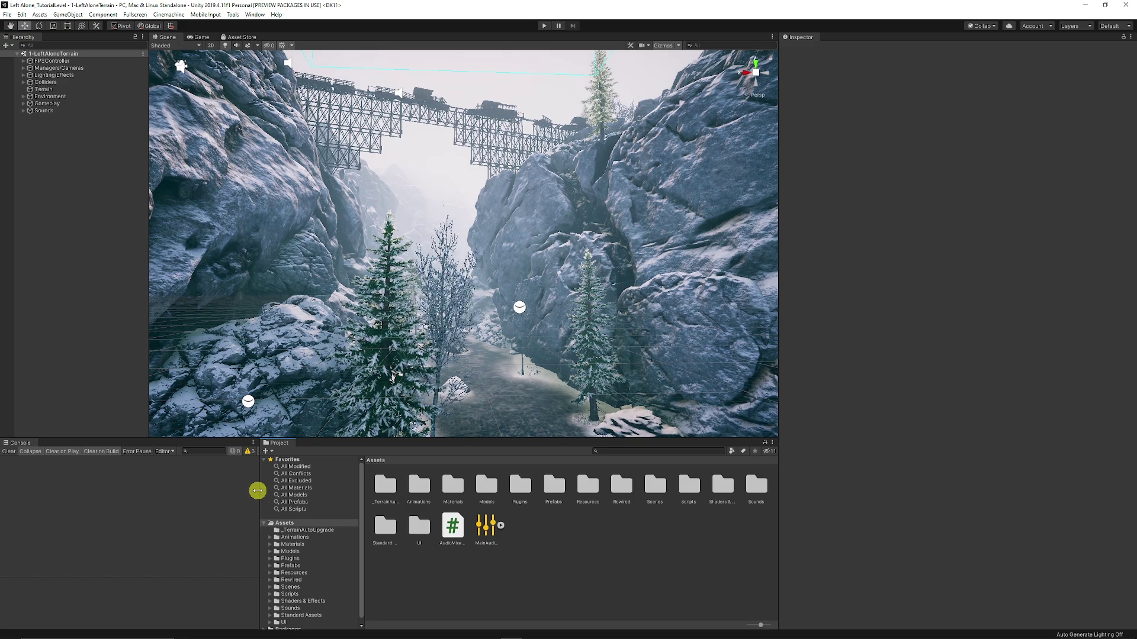
{"action": "left_click_drag", "start_coordinate": [258, 491], "coordinate": [145, 493]}
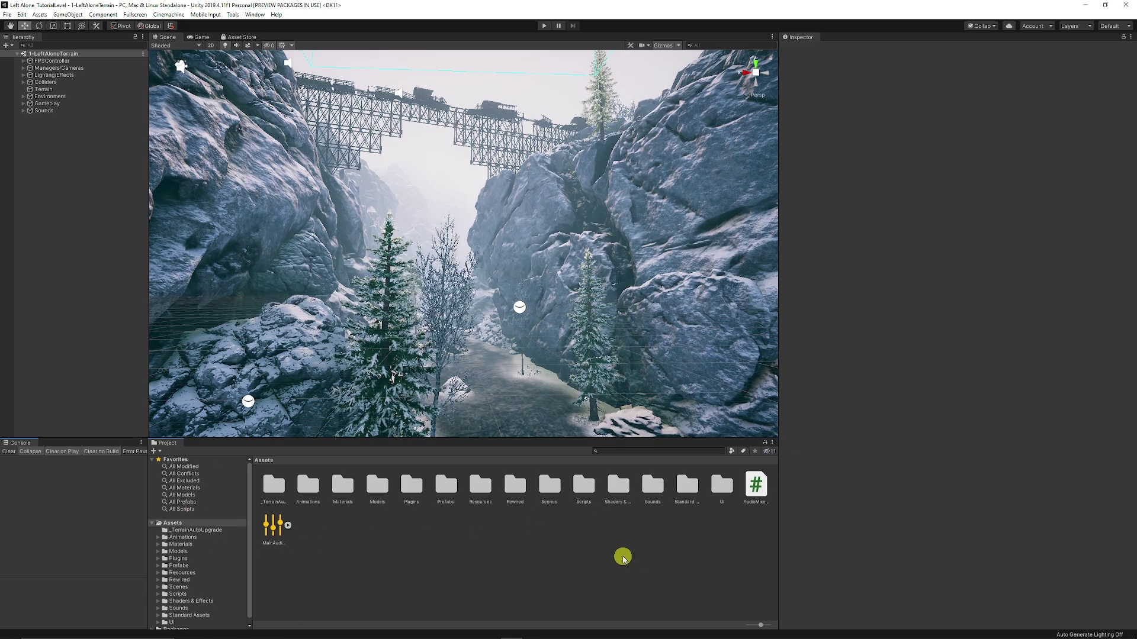
- Set the Project panel to One Column Layout, then expand and collapse the Animations and Cameras folders
{"action": "scroll", "coordinate": [212, 551], "scroll_direction": "down", "scroll_amount": 1}
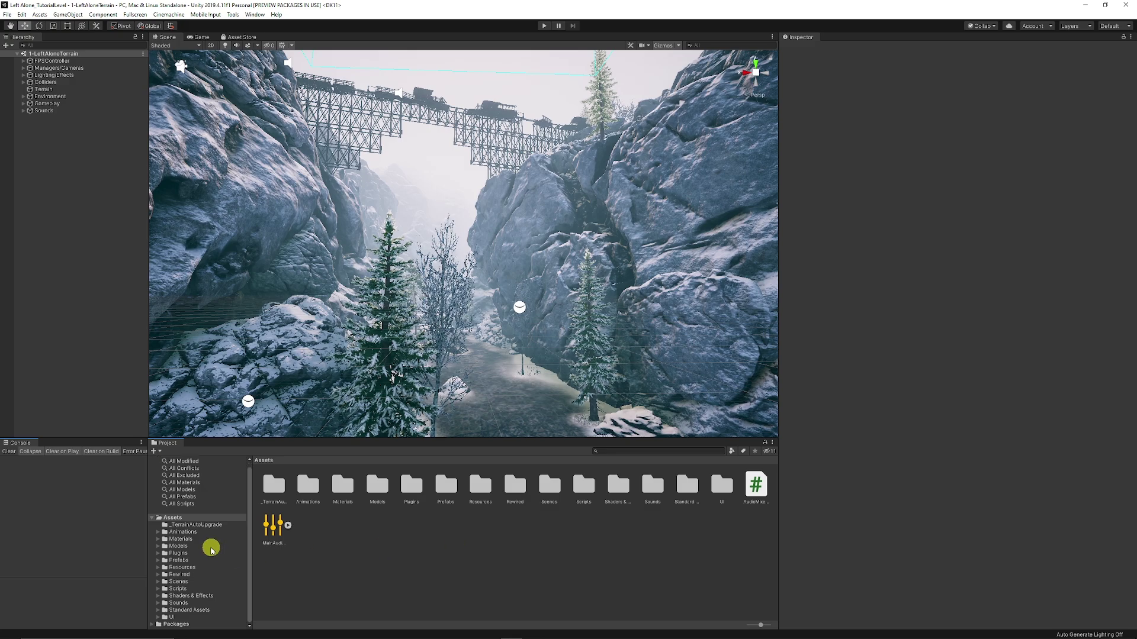
{"action": "scroll", "coordinate": [187, 576], "scroll_direction": "up", "scroll_amount": 1}
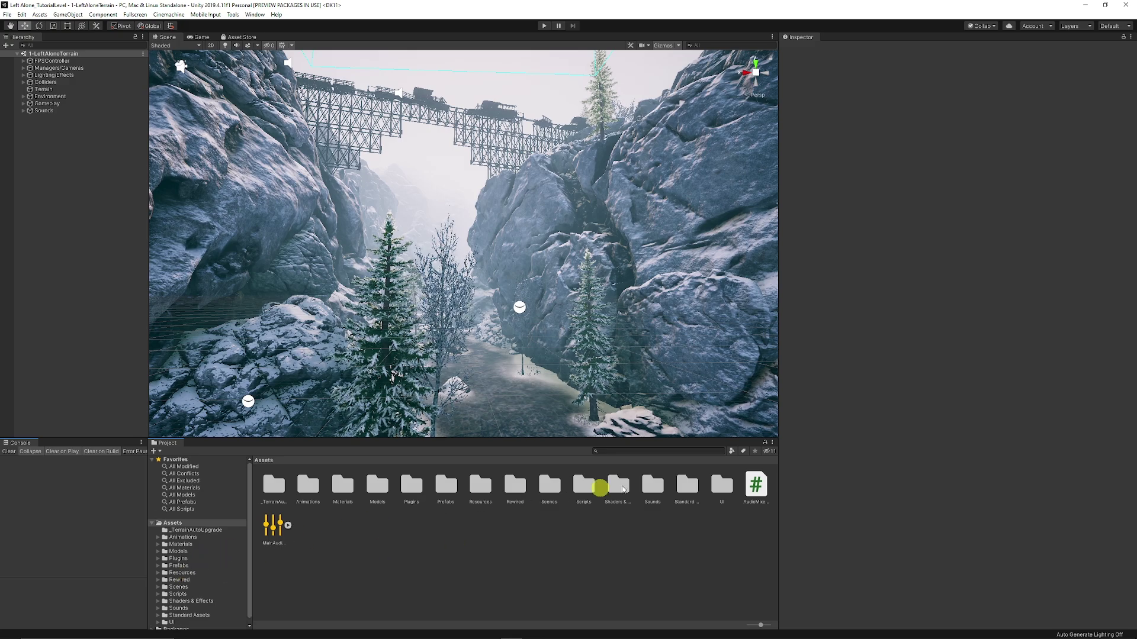
{"action": "left_click", "coordinate": [774, 443]}
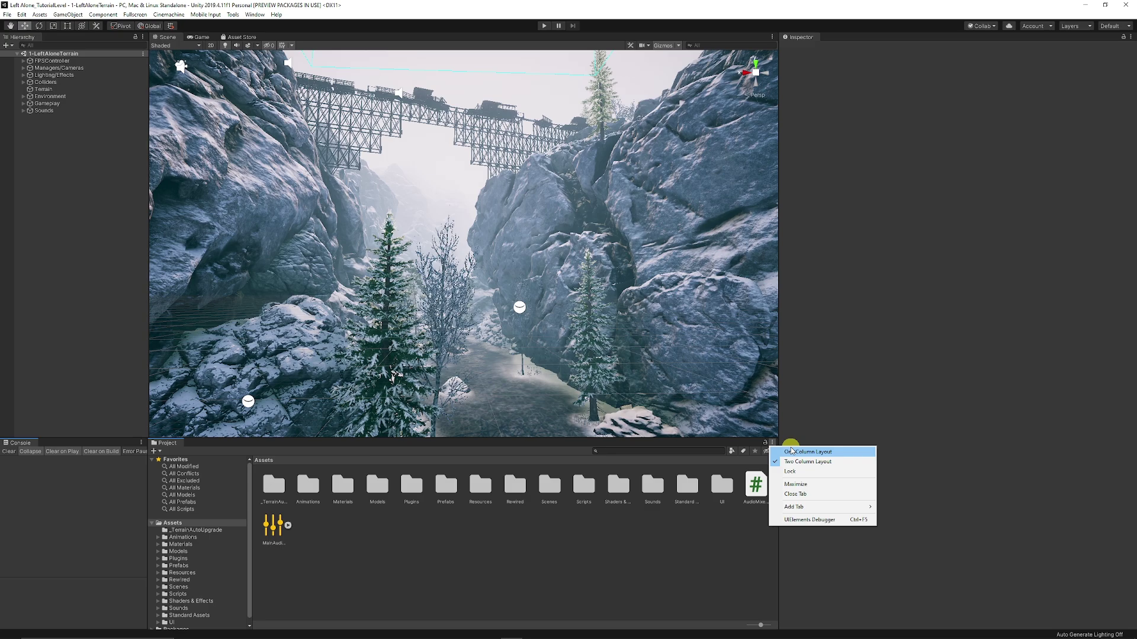
{"action": "left_click", "coordinate": [790, 451]}
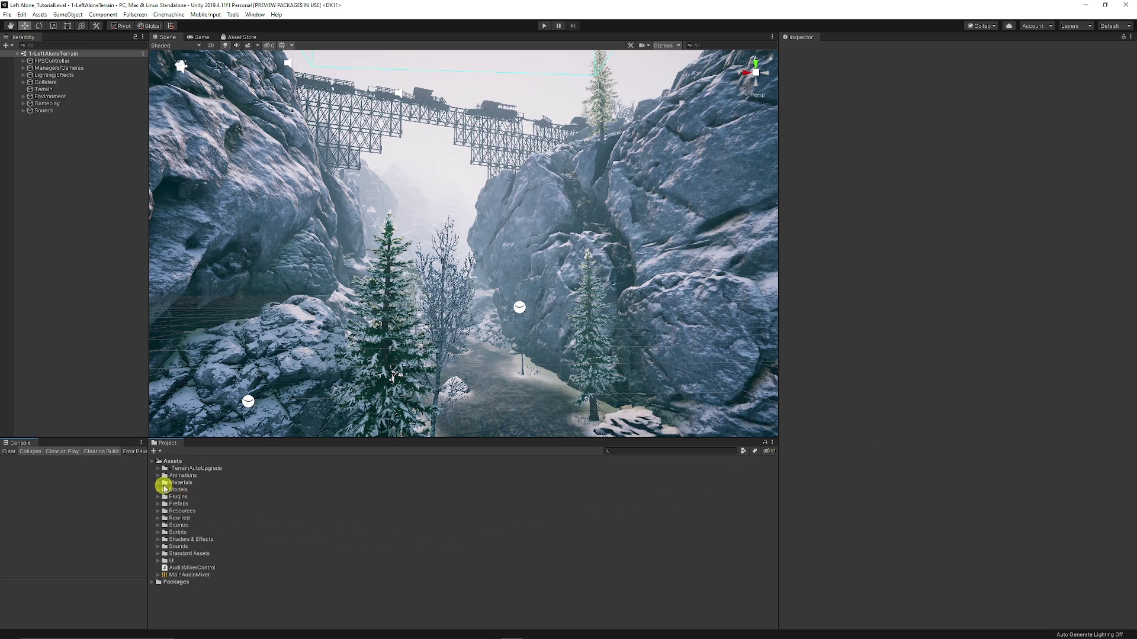
{"action": "left_click", "coordinate": [158, 477]}
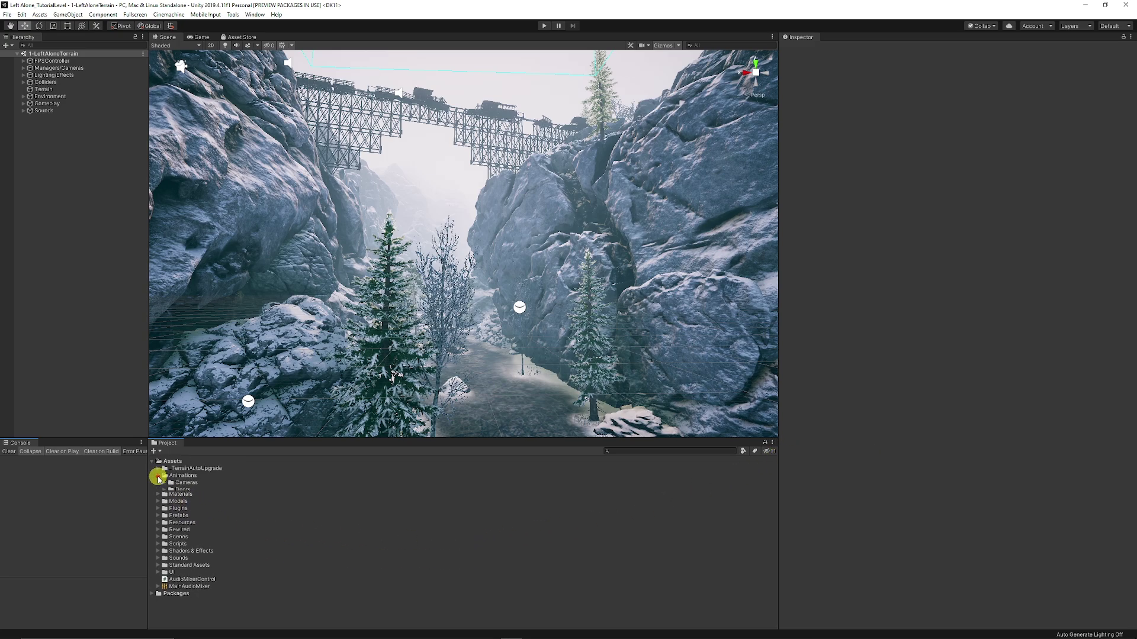
{"action": "left_click", "coordinate": [163, 483]}
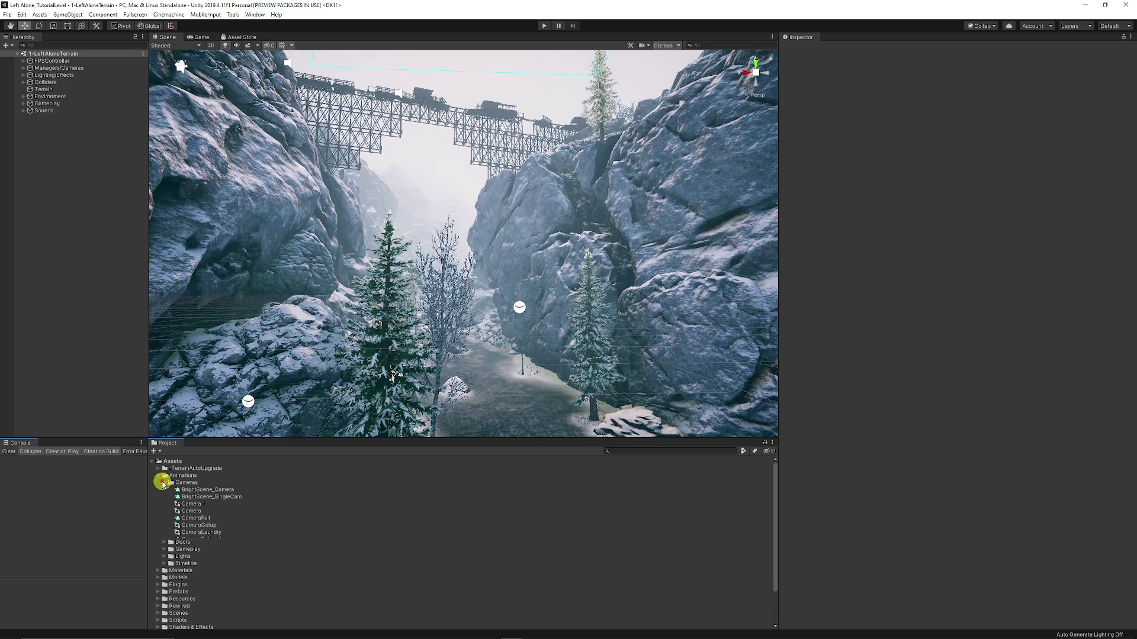
{"action": "left_click", "coordinate": [164, 483]}
{"action": "left_click", "coordinate": [157, 478]}
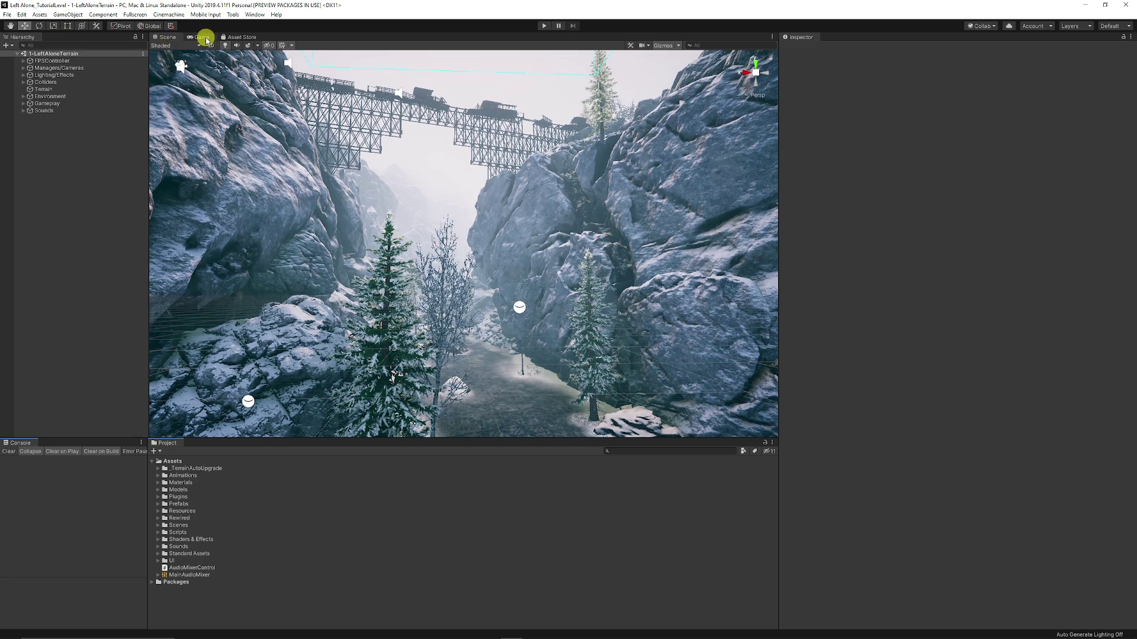
- Dock the Game view beside Project, widen it, enlarge the bottom row, and show its aspect choices
{"action": "left_click_drag", "start_coordinate": [198, 39], "coordinate": [669, 560]}
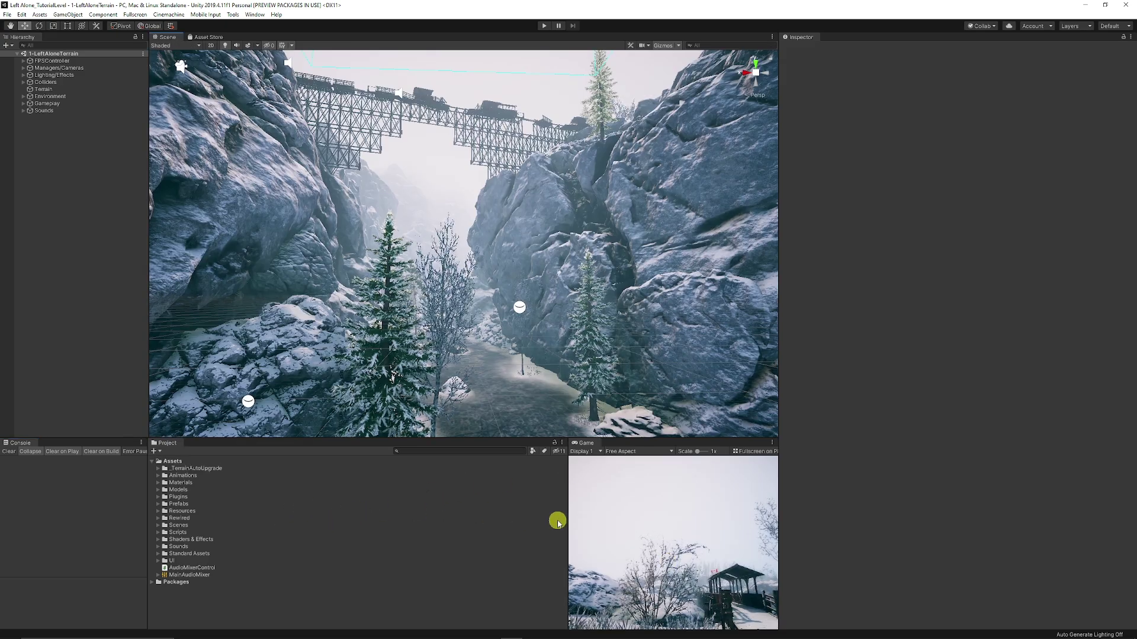
{"action": "left_click_drag", "start_coordinate": [568, 524], "coordinate": [427, 527]}
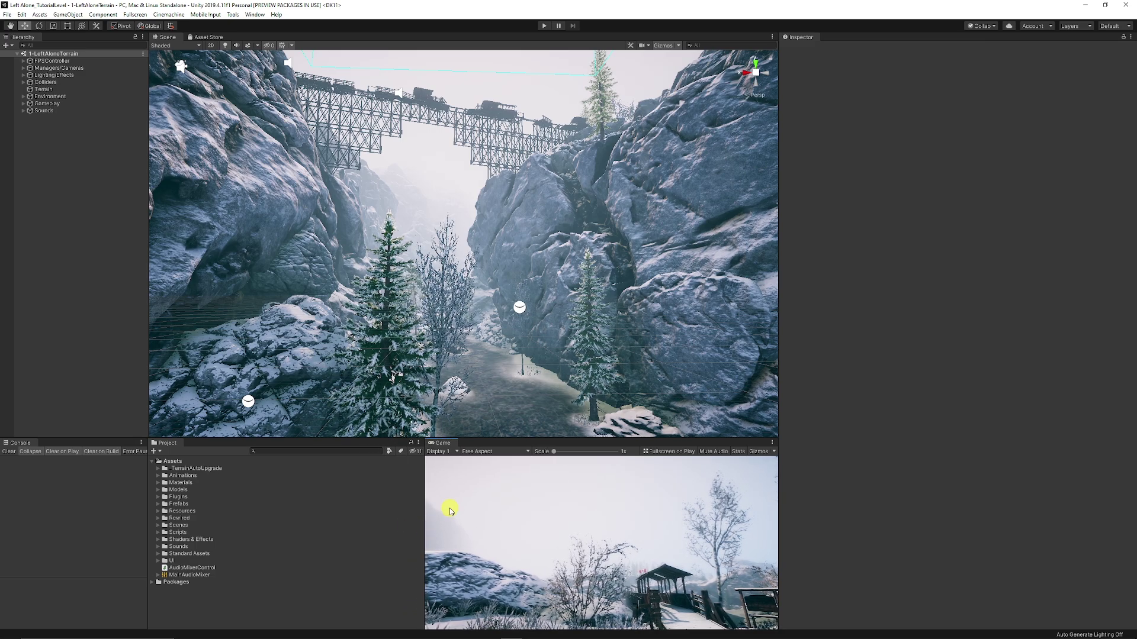
{"action": "left_click_drag", "start_coordinate": [498, 439], "coordinate": [523, 407]}
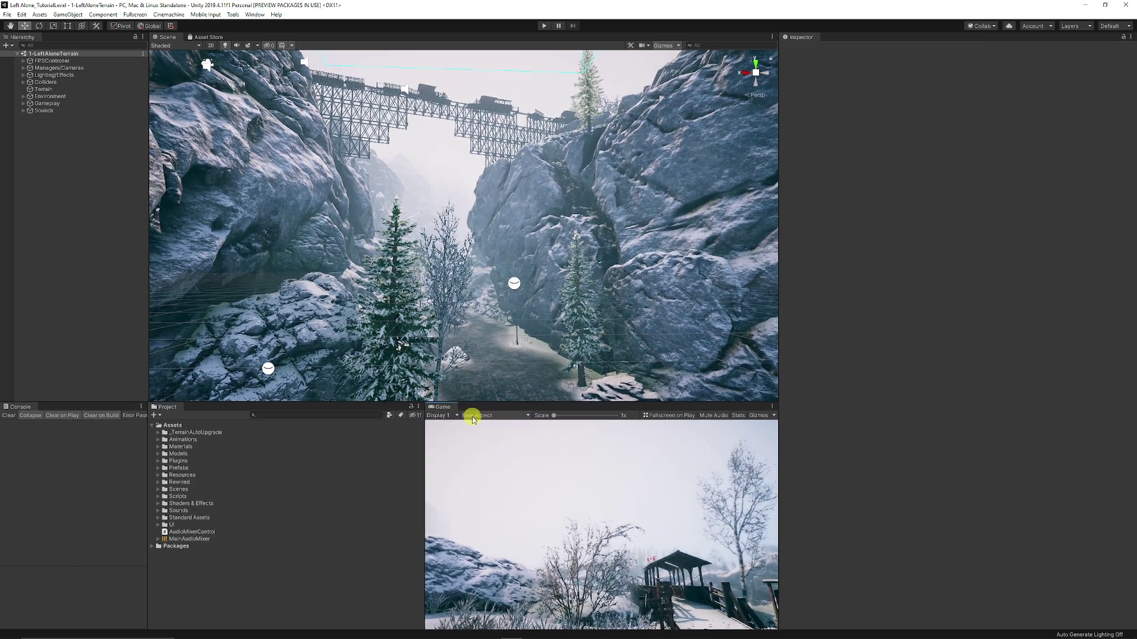
{"action": "left_click", "coordinate": [472, 416]}
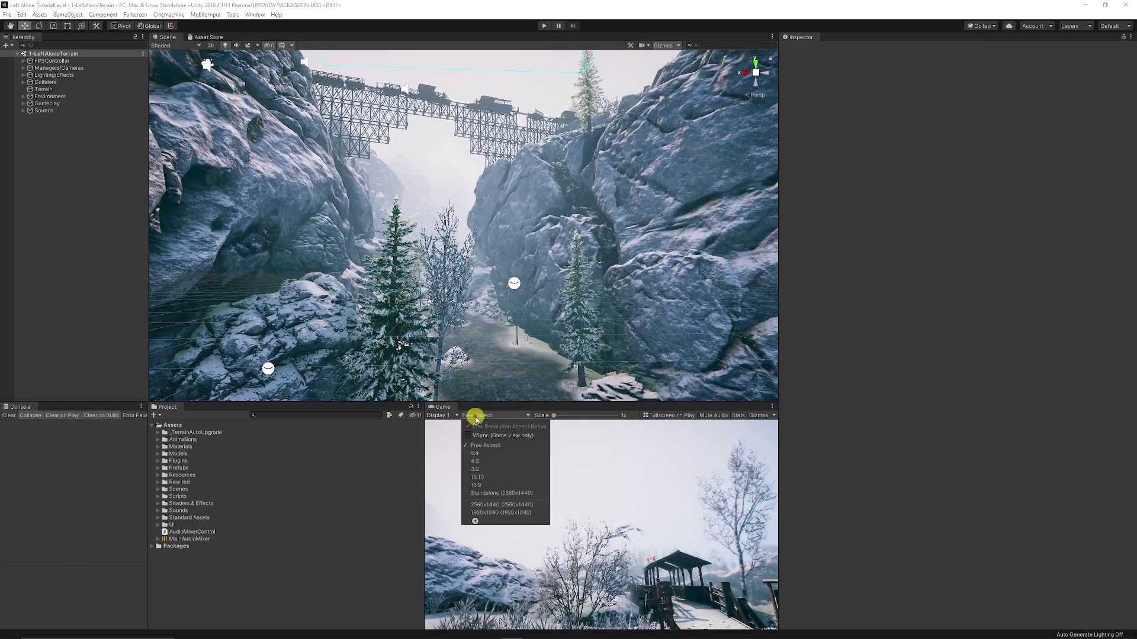
- Set the Game view to 1920x1080 and widen its panel slightly
{"action": "left_click", "coordinate": [498, 513]}
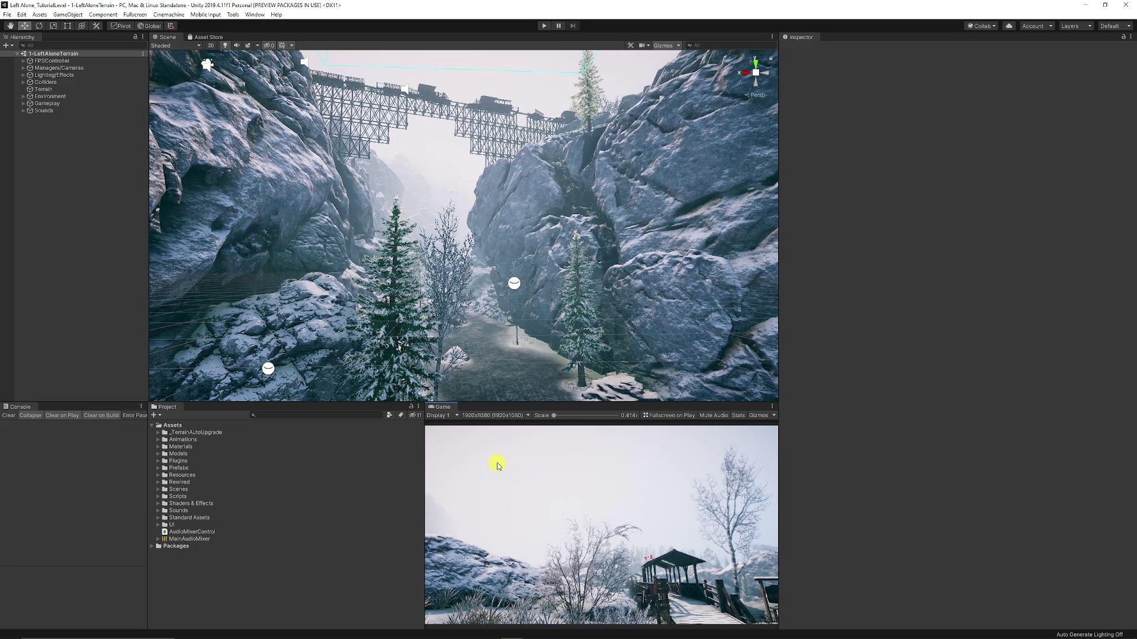
{"action": "mouse_move", "coordinate": [424, 470]}
{"action": "left_mouse_down"}
{"action": "mouse_move", "coordinate": [381, 474]}
{"action": "mouse_move", "coordinate": [436, 475]}
{"action": "mouse_move", "coordinate": [413, 482]}
{"action": "left_mouse_up"}
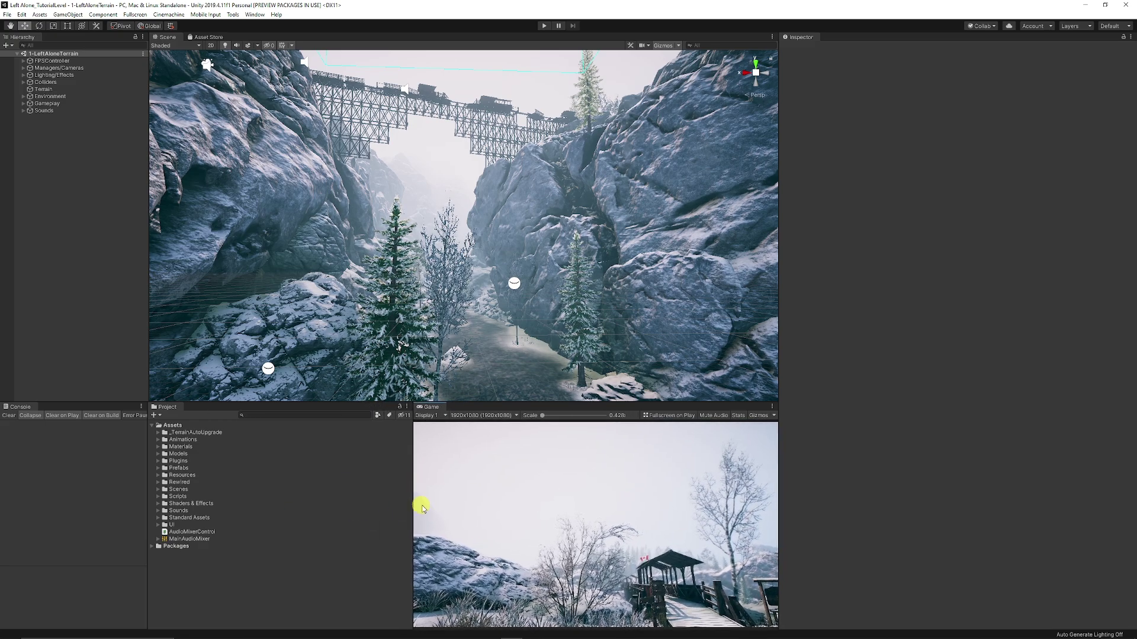
{"action": "scroll", "coordinate": [471, 266], "scroll_direction": "up", "scroll_amount": 3}
- Angle the scene down into the canyon, narrow the Inspector for wider Scene and Game views, and select Sounds
{"action": "left_click_drag", "start_coordinate": [472, 267], "coordinate": [421, 257], "text": "alt"}
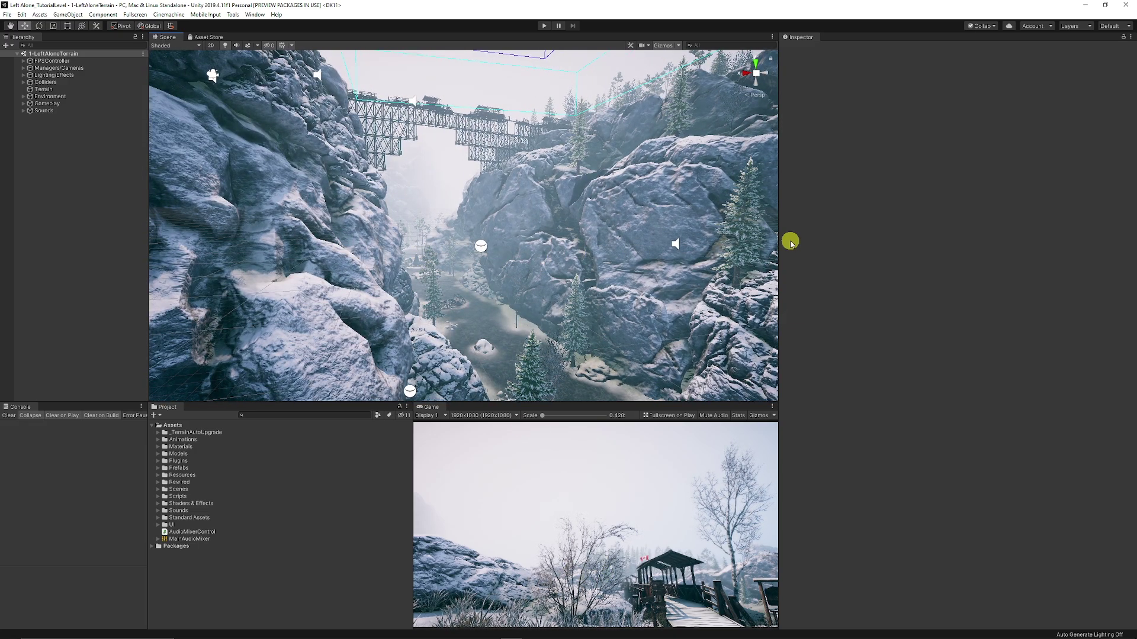
{"action": "left_click_drag", "start_coordinate": [779, 239], "coordinate": [877, 177]}
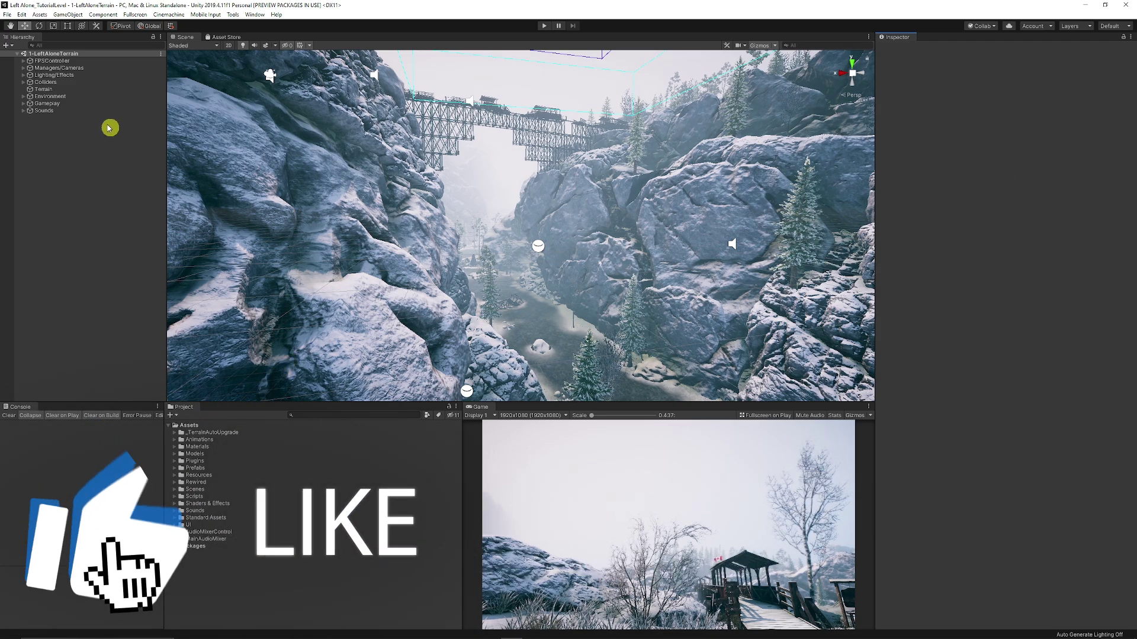
{"action": "left_click", "coordinate": [57, 112]}
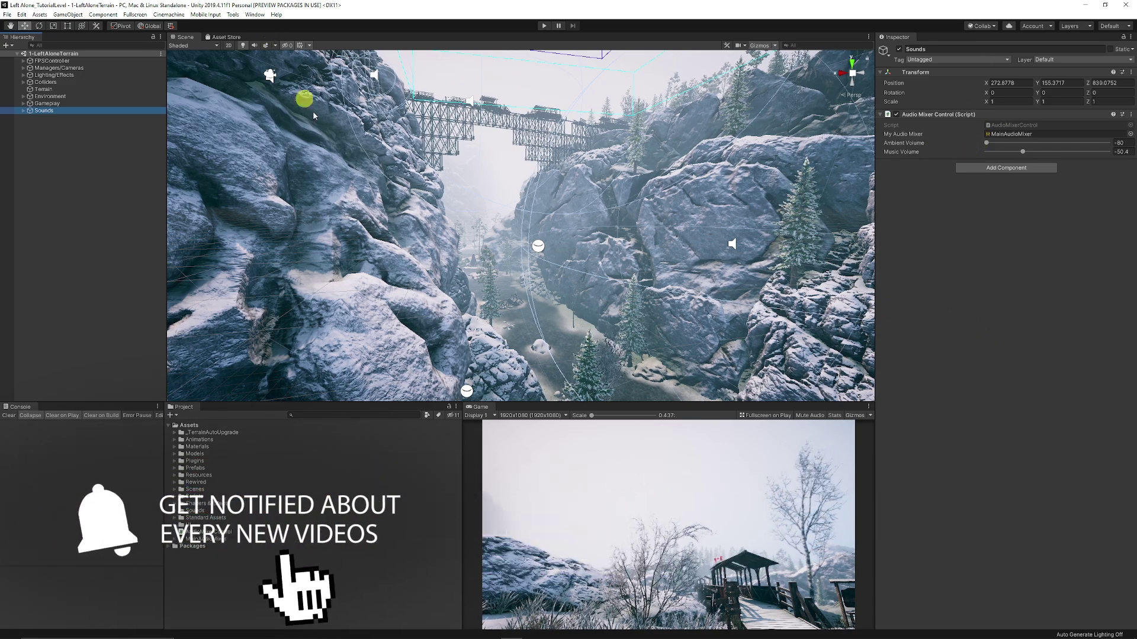
- Dock Lighting Settings from Window > Rendering as a tab beside the Inspector, then switch back to the Inspector
{"action": "left_click", "coordinate": [256, 14]}
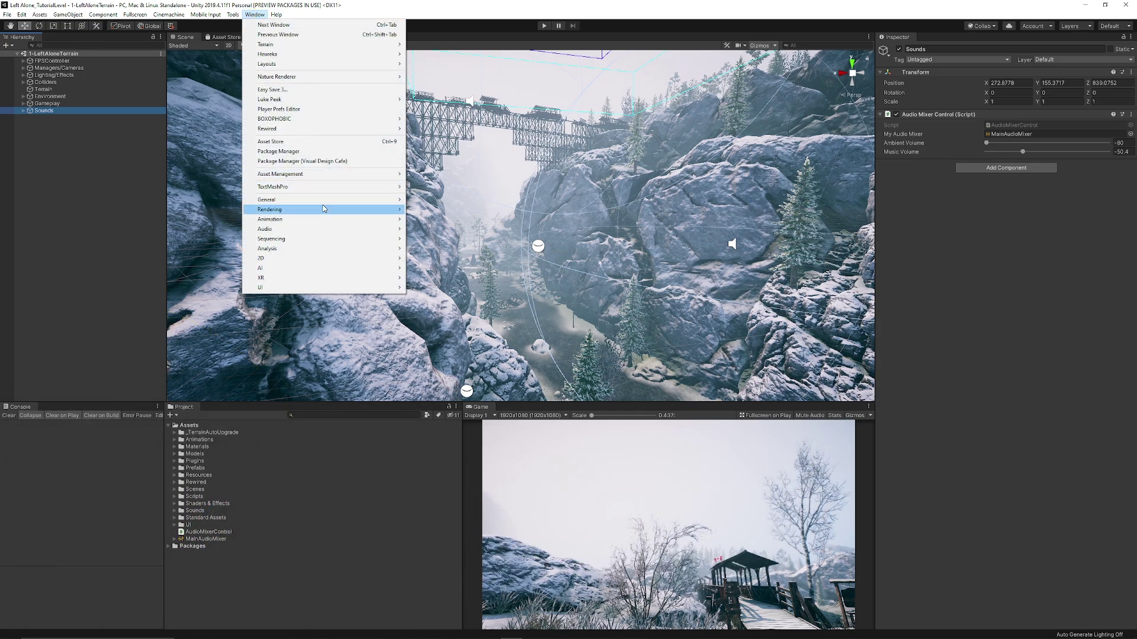
{"action": "mouse_move", "coordinate": [326, 210]}
{"action": "left_click", "coordinate": [445, 209]}
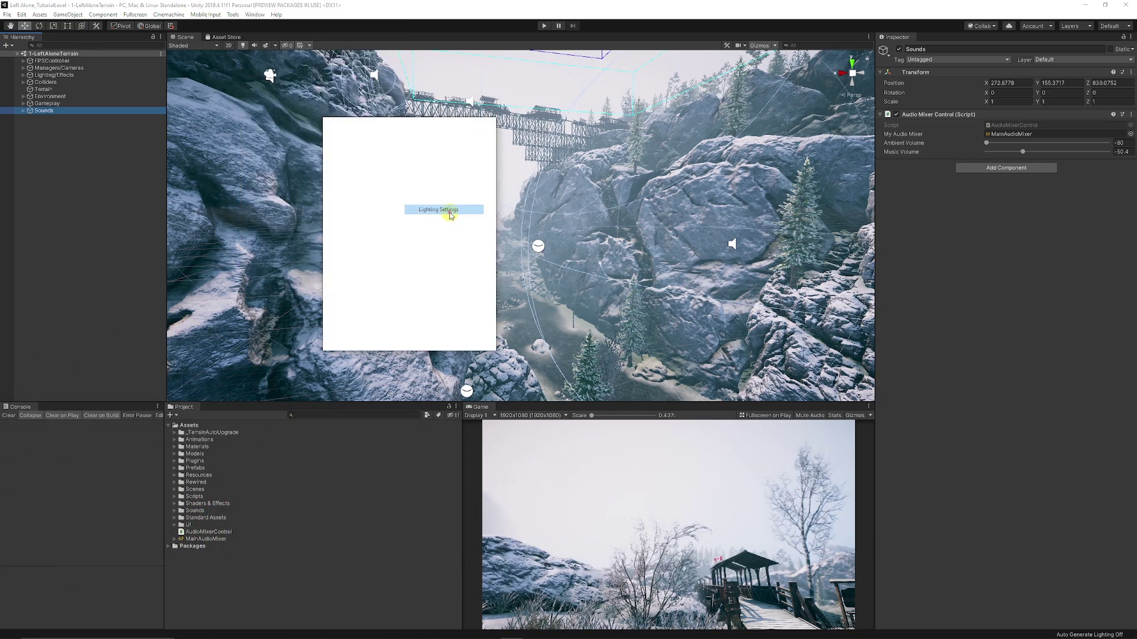
{"action": "left_click_drag", "start_coordinate": [344, 125], "coordinate": [931, 40]}
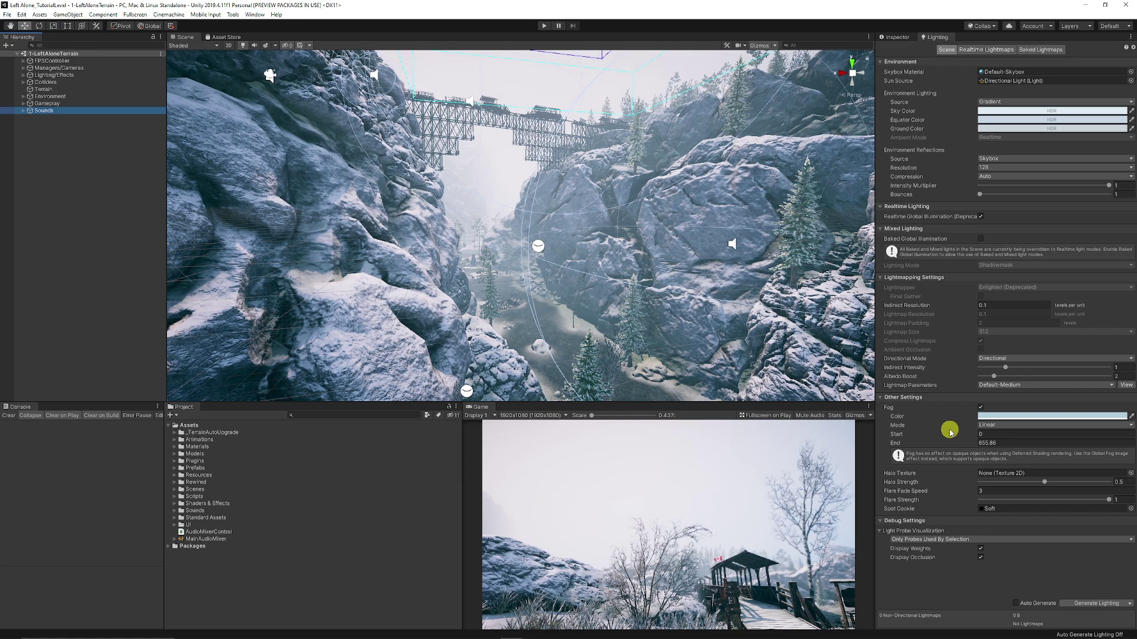
{"action": "left_click", "coordinate": [899, 37]}
{"action": "left_click", "coordinate": [935, 37]}
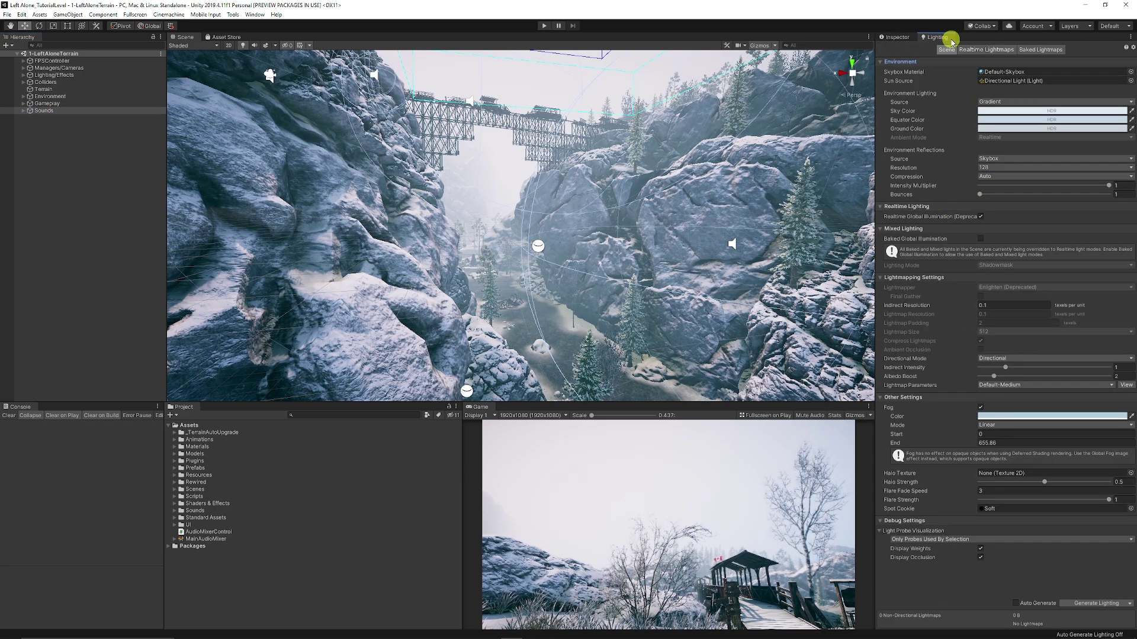
{"action": "left_click", "coordinate": [897, 37]}
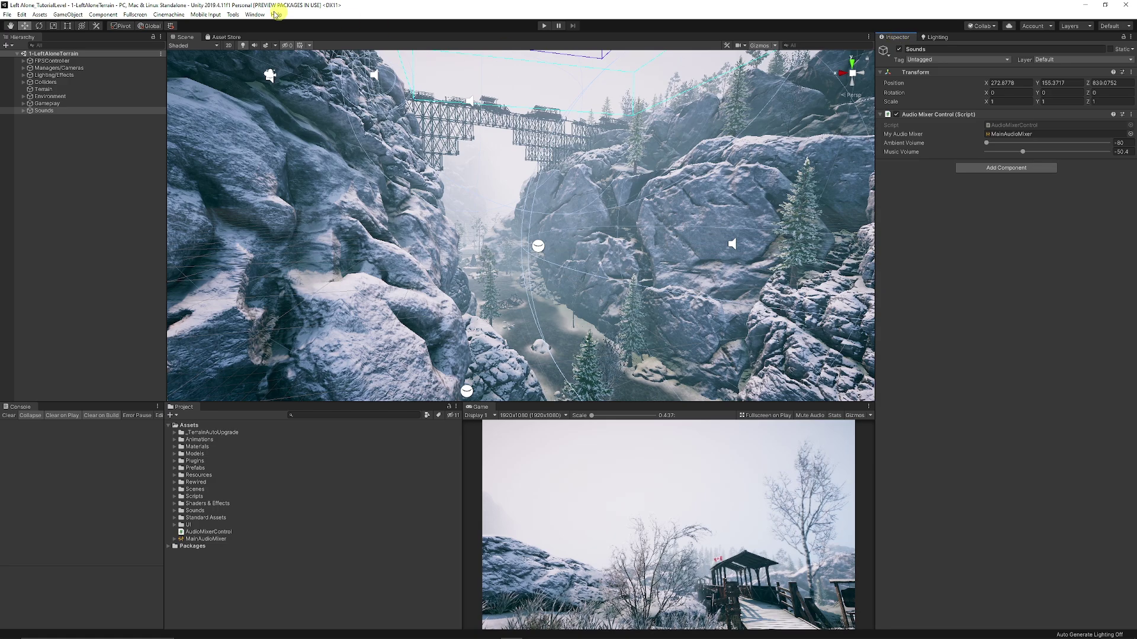
- Open Window > Animation > Animation and dock it as a tab beside Project and Console
{"action": "left_click", "coordinate": [254, 15]}
{"action": "mouse_move", "coordinate": [282, 220]}
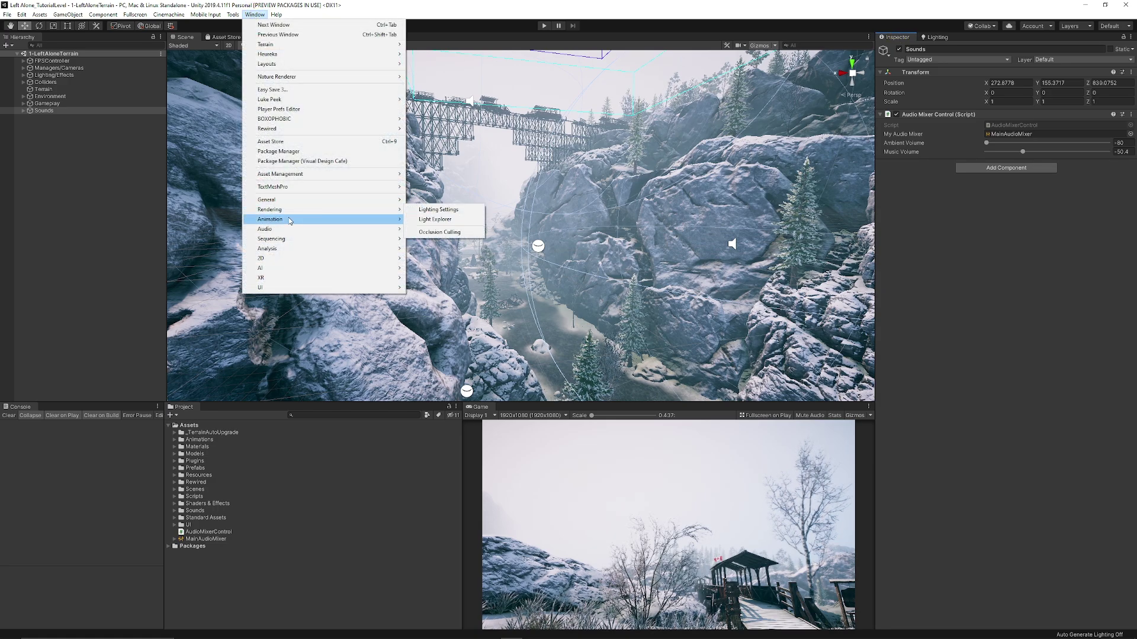
{"action": "left_click", "coordinate": [442, 219]}
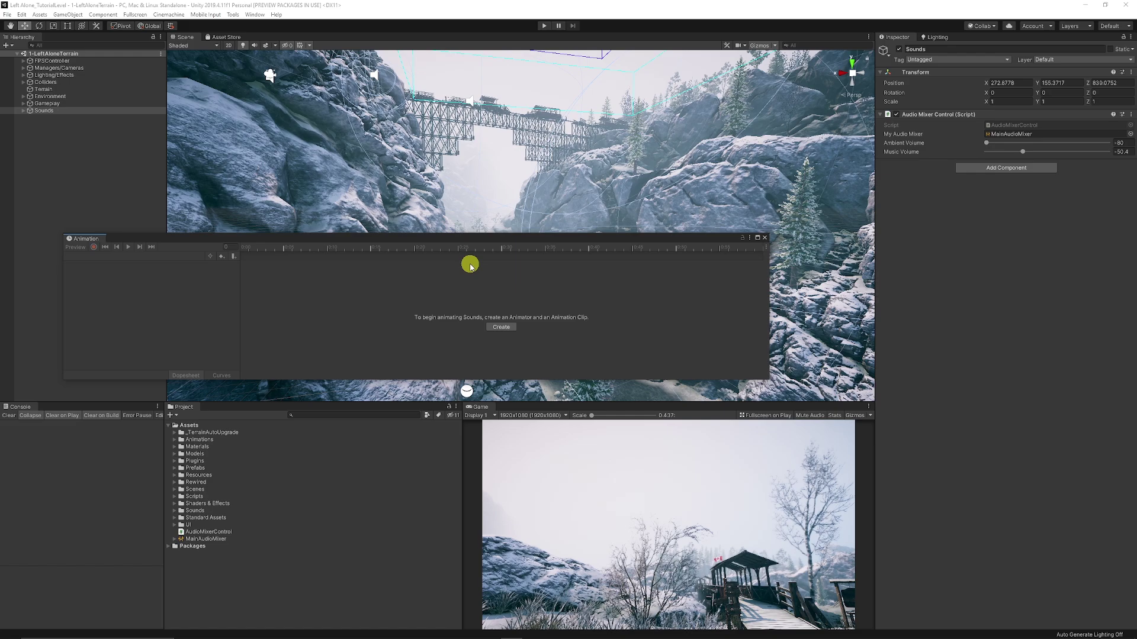
{"action": "left_click_drag", "start_coordinate": [84, 241], "coordinate": [332, 381]}
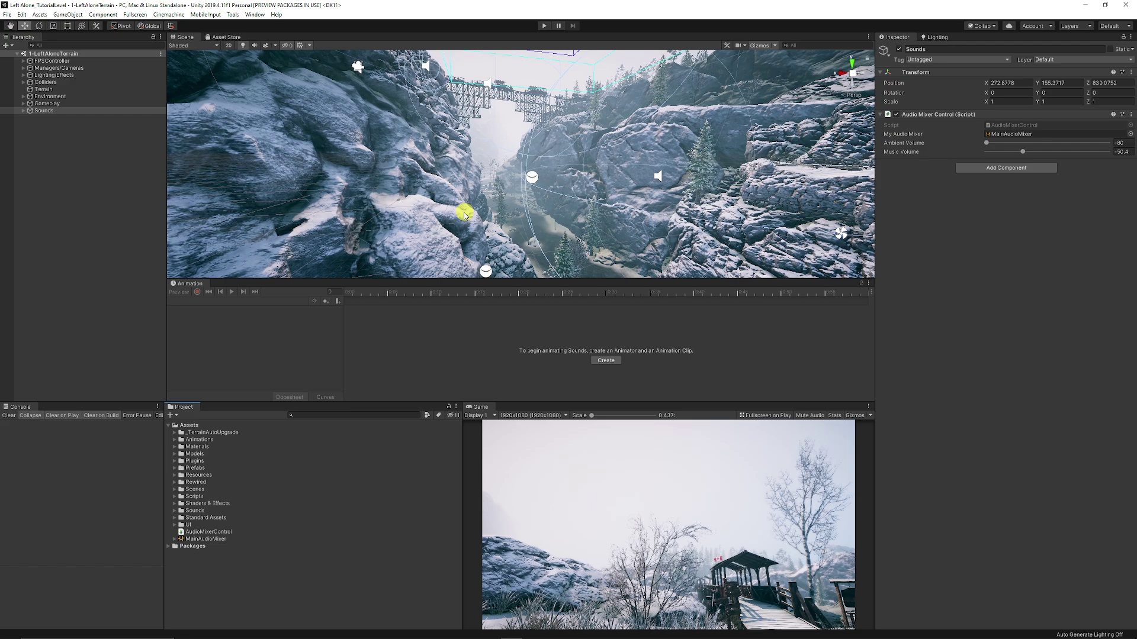
{"action": "left_click_drag", "start_coordinate": [188, 285], "coordinate": [333, 453]}
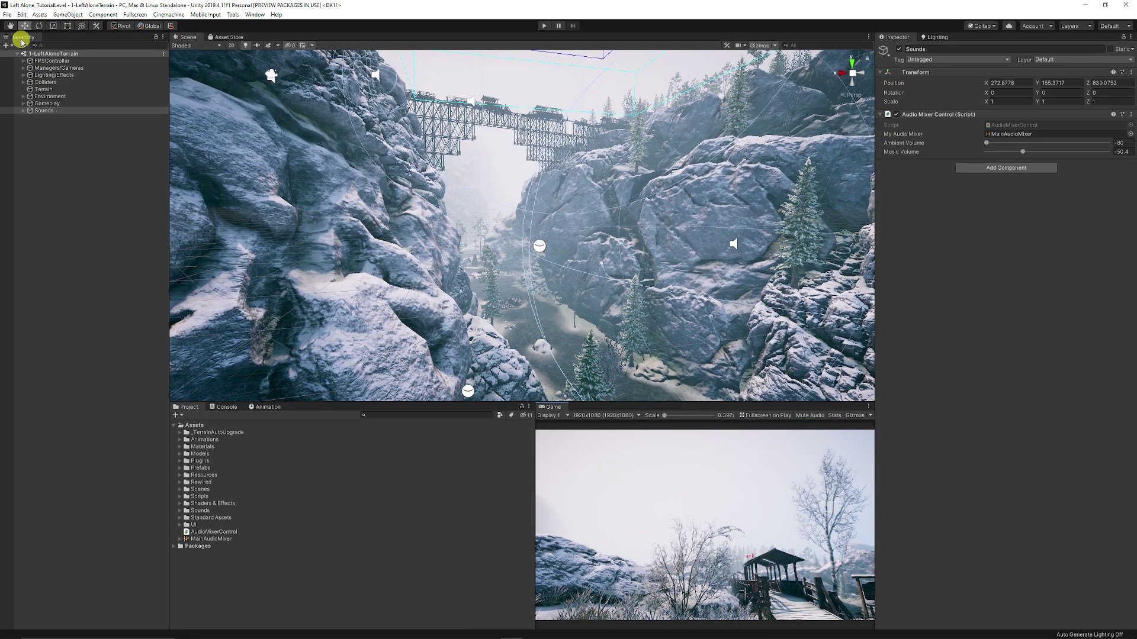
- Re-dock the Hierarchy on the left, widen it slightly, and show the Project assets in the bottom panel
{"action": "left_click_drag", "start_coordinate": [20, 36], "coordinate": [13, 233]}
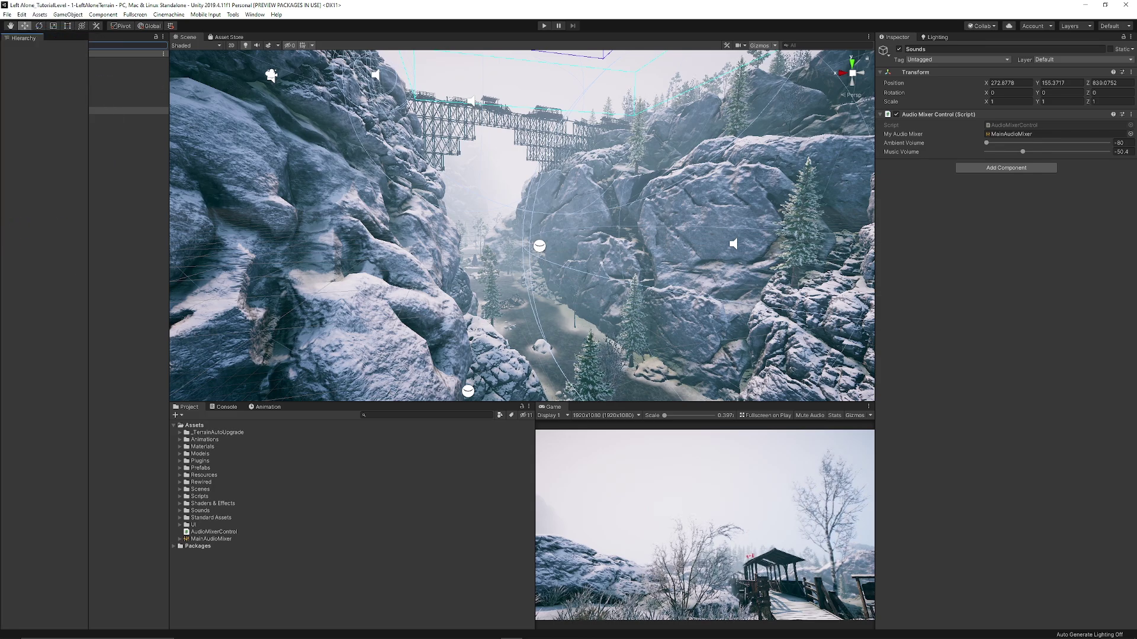
{"action": "left_click_drag", "start_coordinate": [135, 295], "coordinate": [153, 297]}
{"action": "left_click", "coordinate": [210, 407]}
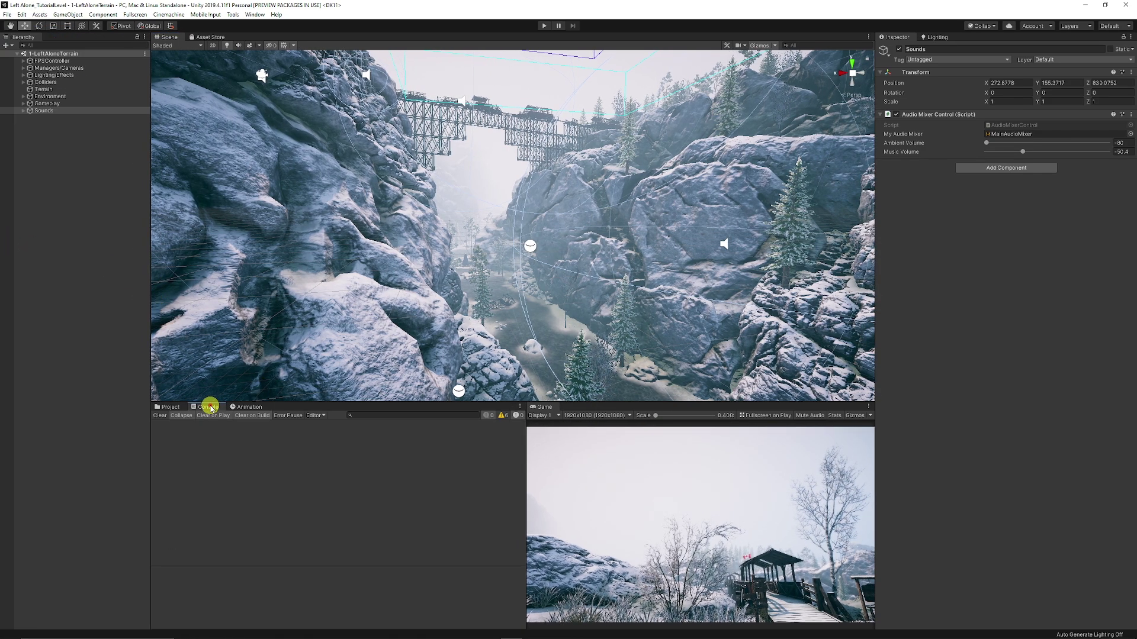
{"action": "left_click", "coordinate": [170, 407]}
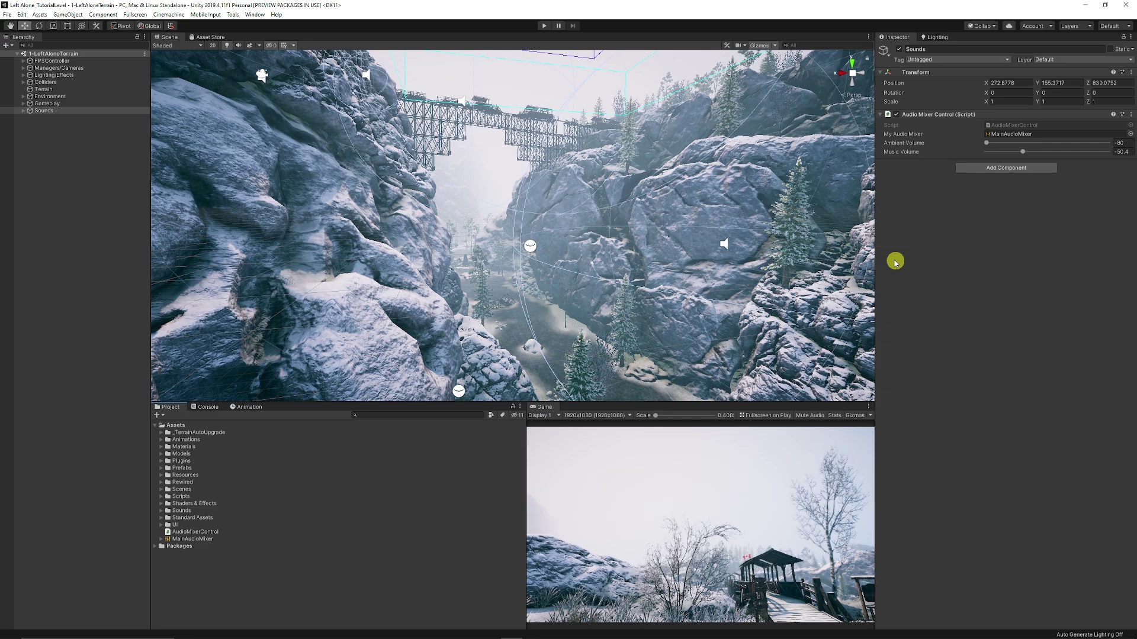
- Save the current editor arrangement as a new layout named MyCustomLayout
{"action": "left_click", "coordinate": [1111, 27]}
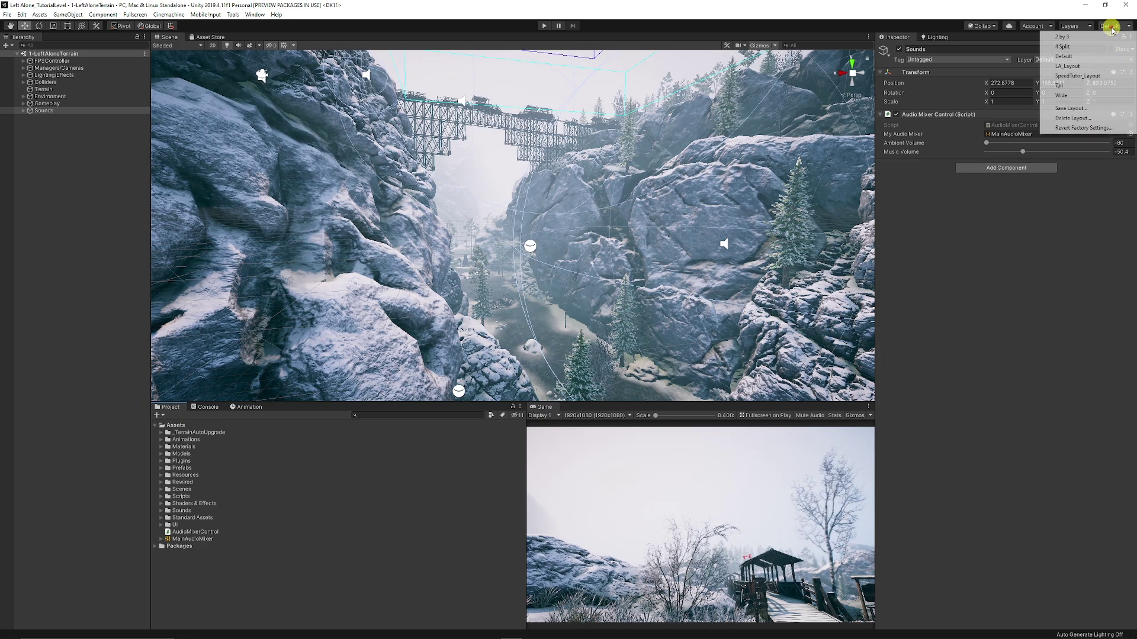
{"action": "left_click", "coordinate": [1087, 110]}
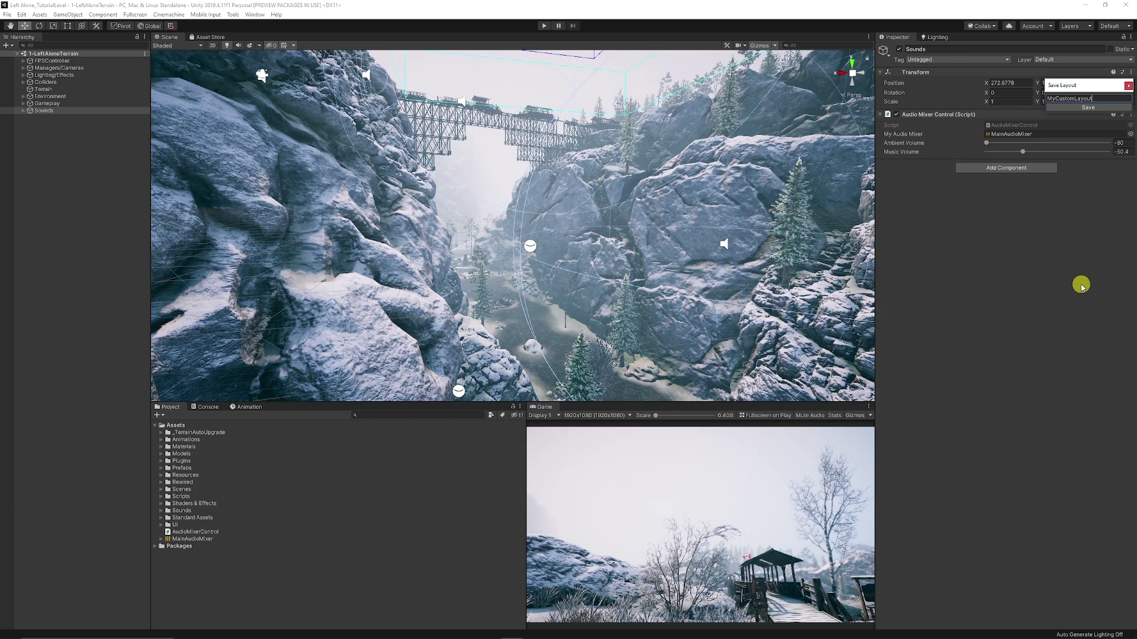
{"action": "key", "text": "Return"}
{"action": "left_click", "coordinate": [1115, 26]}
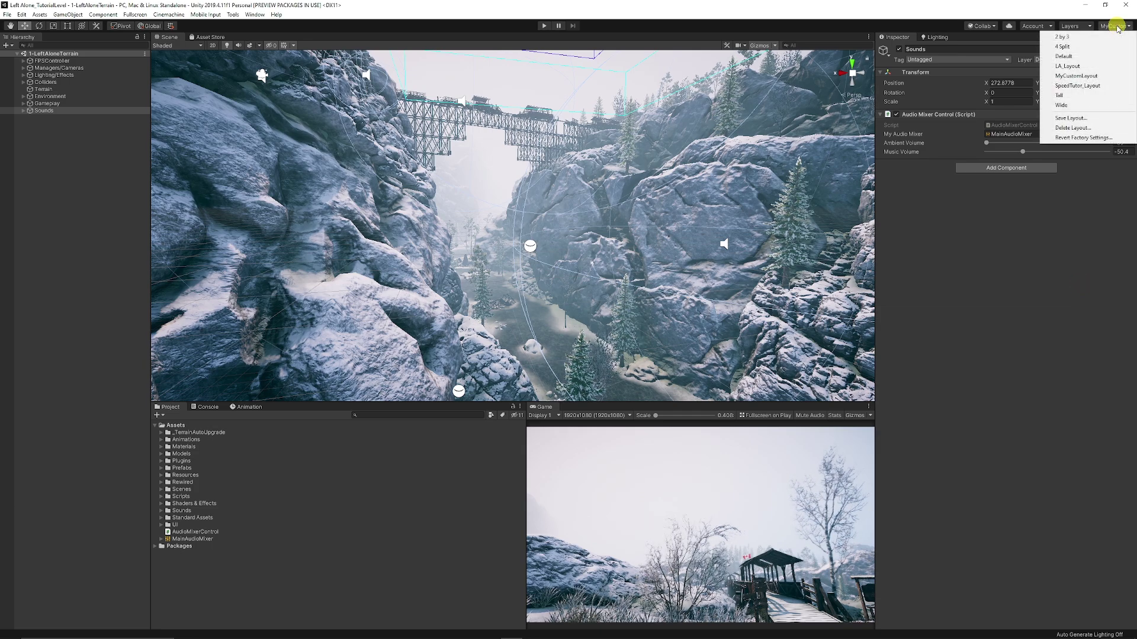
- Switch the editor to the Default layout, then restore the saved MyCustomLayout arrangement
{"action": "left_click", "coordinate": [1064, 57]}
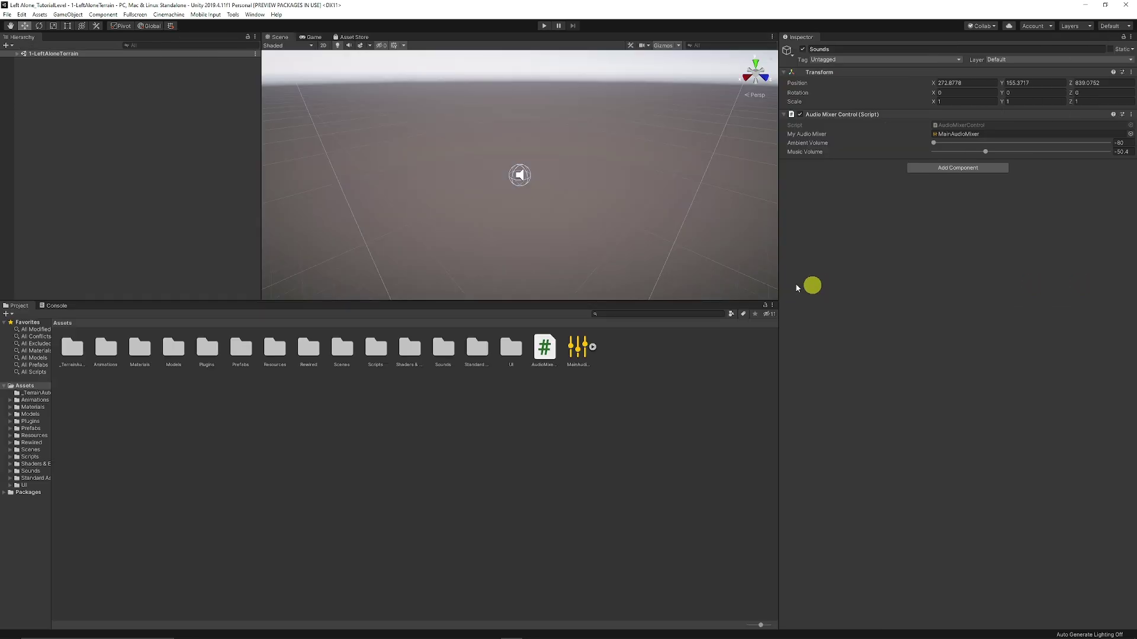
{"action": "left_click", "coordinate": [1115, 28]}
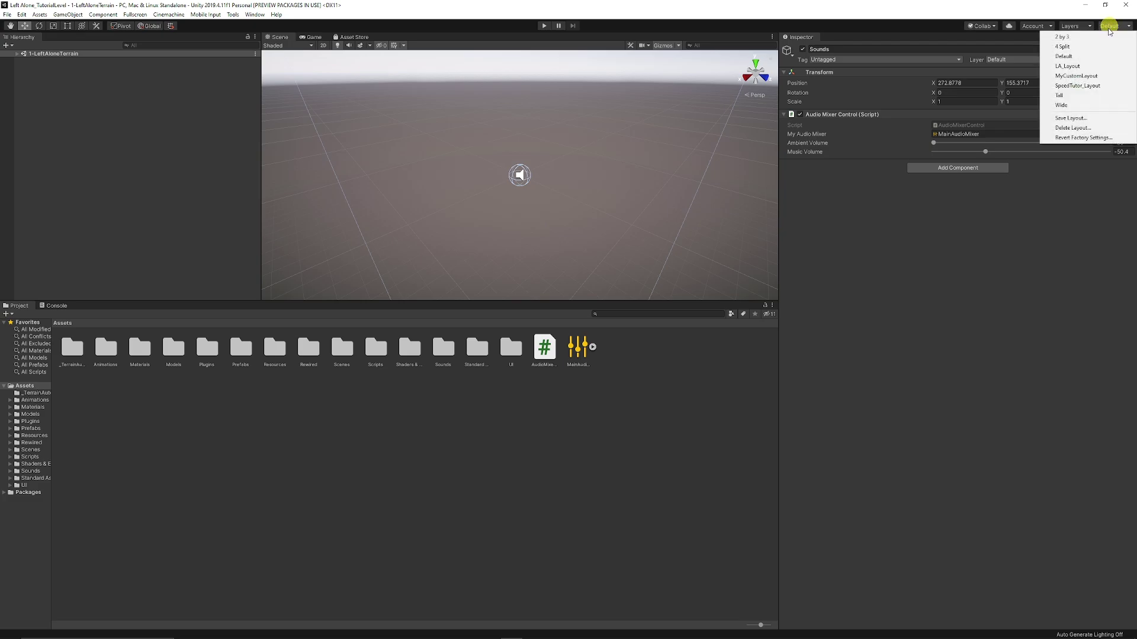
{"action": "left_click", "coordinate": [1077, 76]}
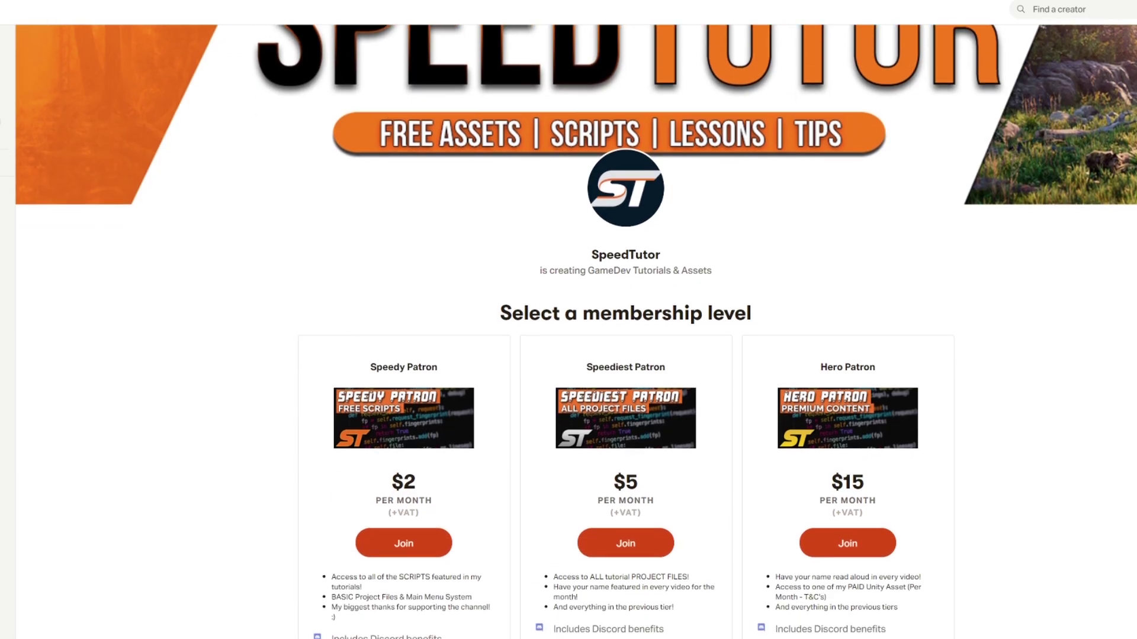
- Scroll the SpeedTutor Patreon page past the $2, $5 and $15 tiers to the About section
{"action": "scroll", "coordinate": [569, 320], "scroll_direction": "down", "scroll_amount": 5}
{"action": "scroll", "coordinate": [568, 319], "scroll_direction": "down", "scroll_amount": 8}
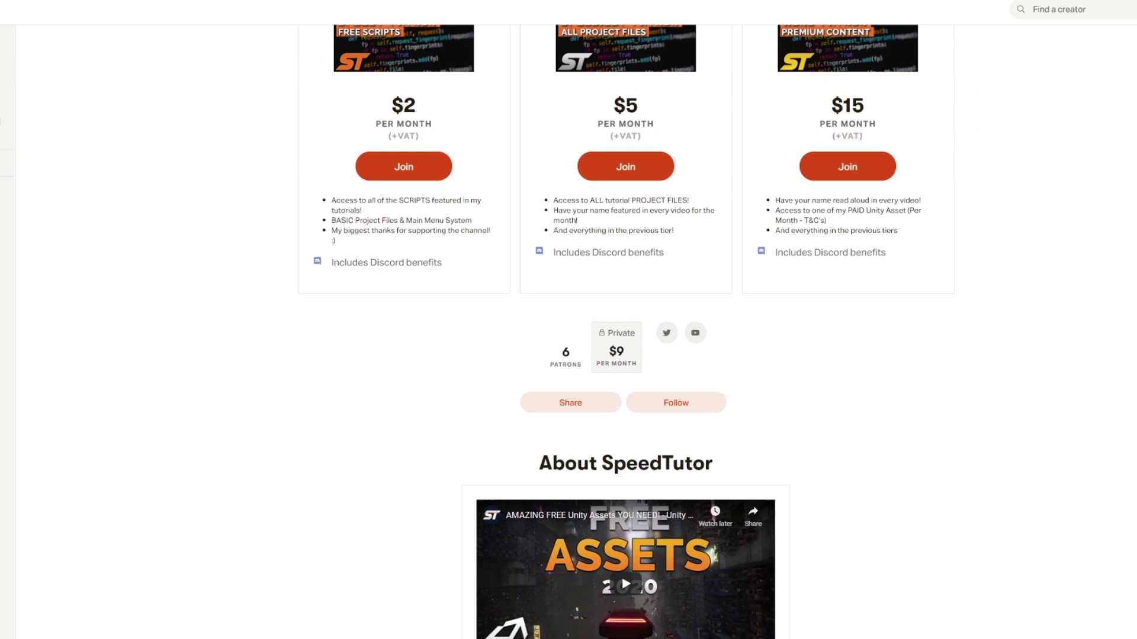
{"action": "scroll", "coordinate": [569, 320], "scroll_direction": "down", "scroll_amount": 8}
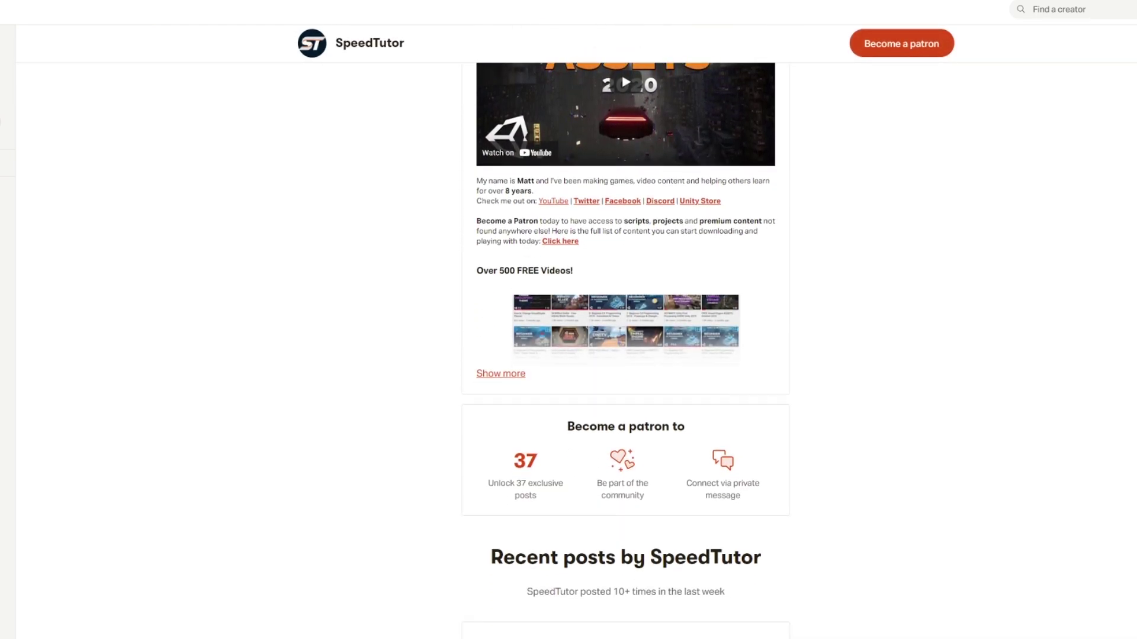